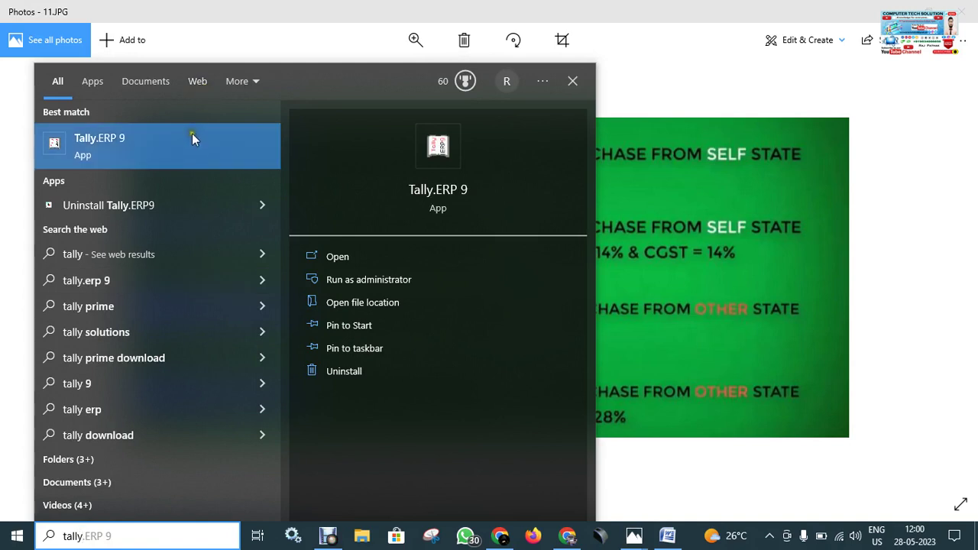
# - Start Tally.ERP 9 in Educational Mode and enter the TallyVault password to open COMPUTER TECH SOLUTION
pyautogui.click(189, 141)
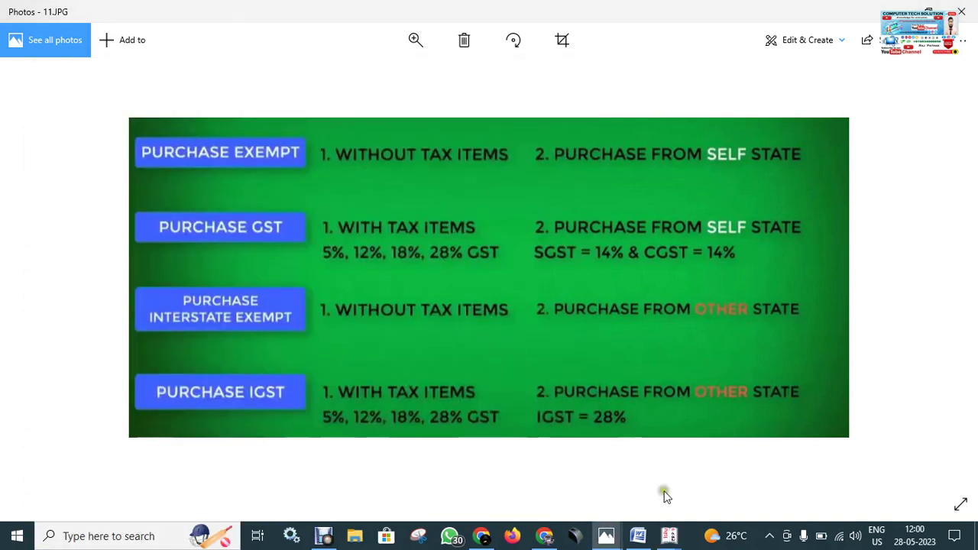
pyautogui.moveTo(672, 539)
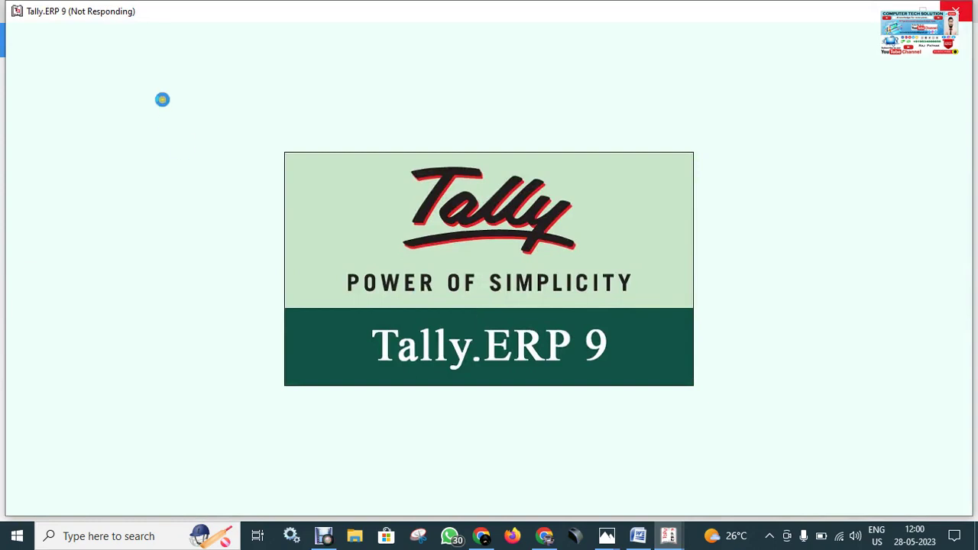
pyautogui.press('w')
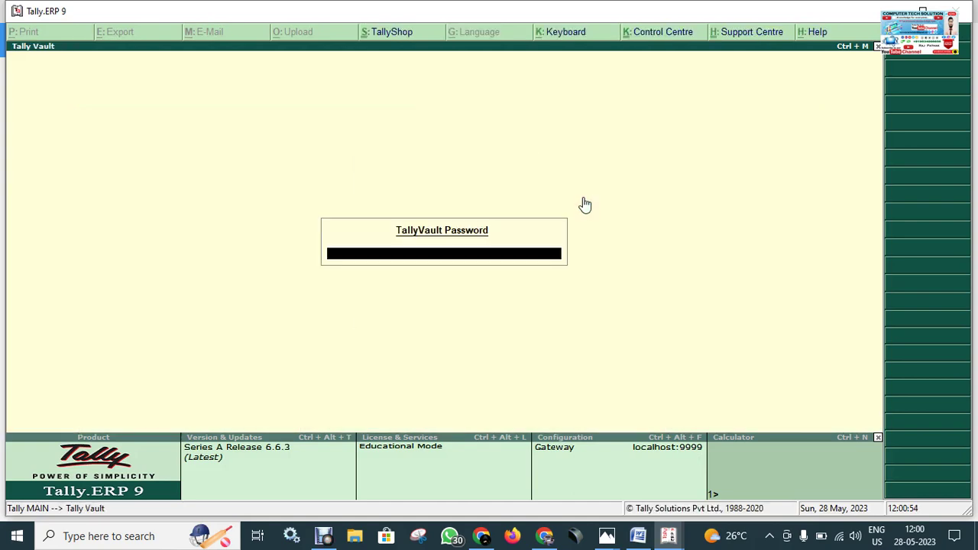
pyautogui.write('****')
pyautogui.press('Return')
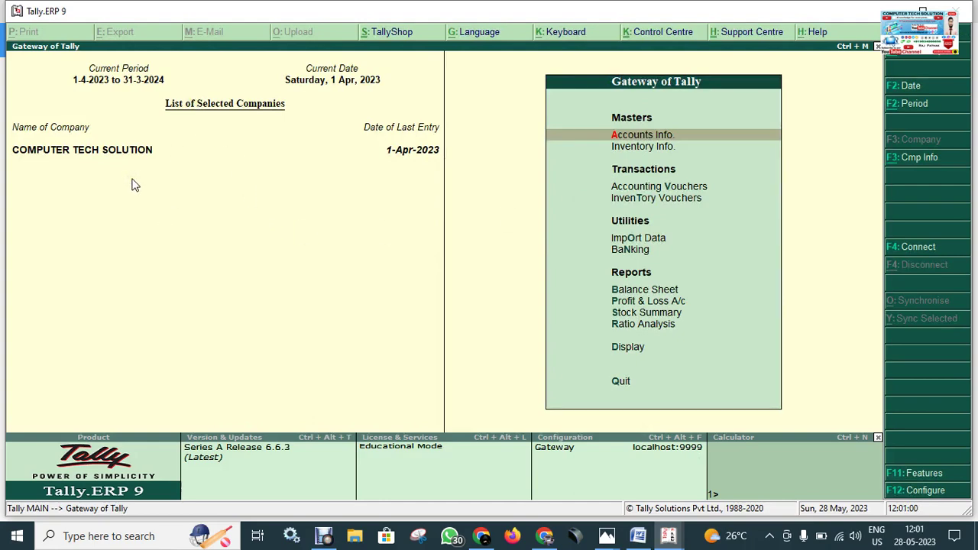
pyautogui.press('Down')
pyautogui.press('Down')
pyautogui.press('Down')
pyautogui.press('Down')
pyautogui.press('Down')
pyautogui.press('Down')
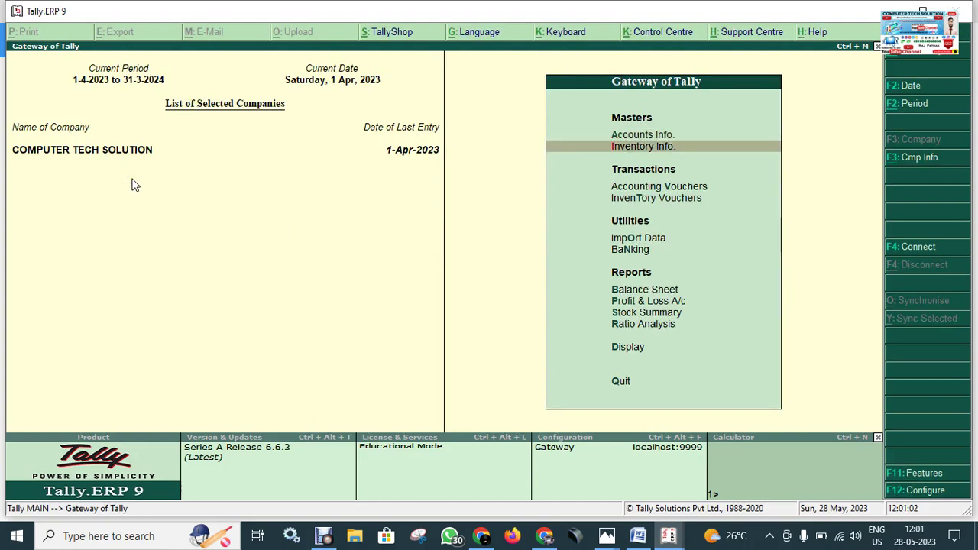
pyautogui.press('Down')
pyautogui.press('Down')
pyautogui.press('Down')
pyautogui.press('Down')
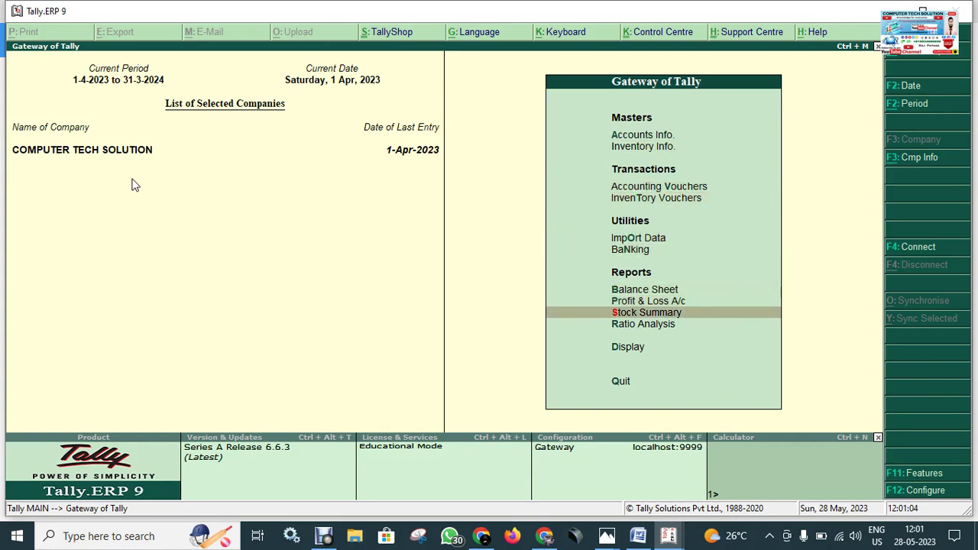
pyautogui.press('Return')
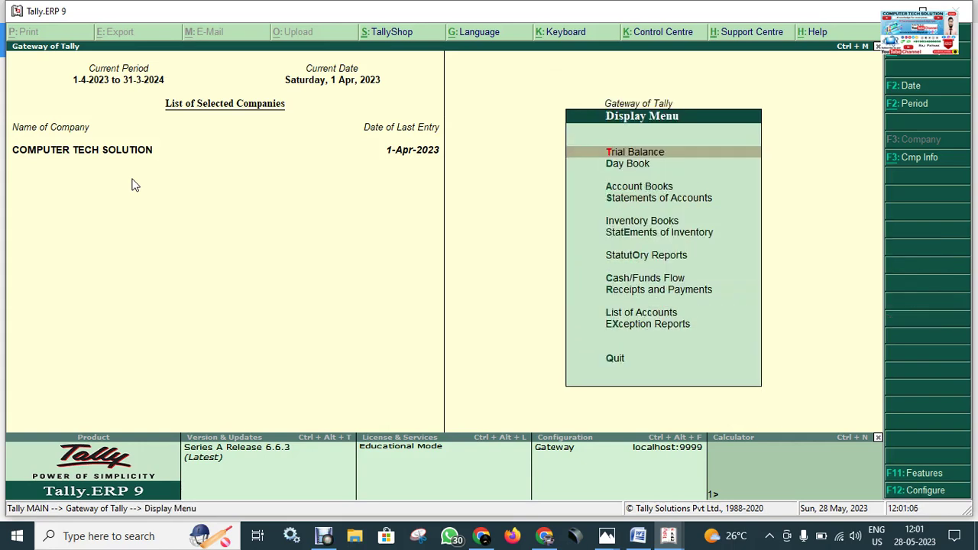
pyautogui.press('Down')
pyautogui.press('Down')
pyautogui.press('Up')
pyautogui.press('Return')
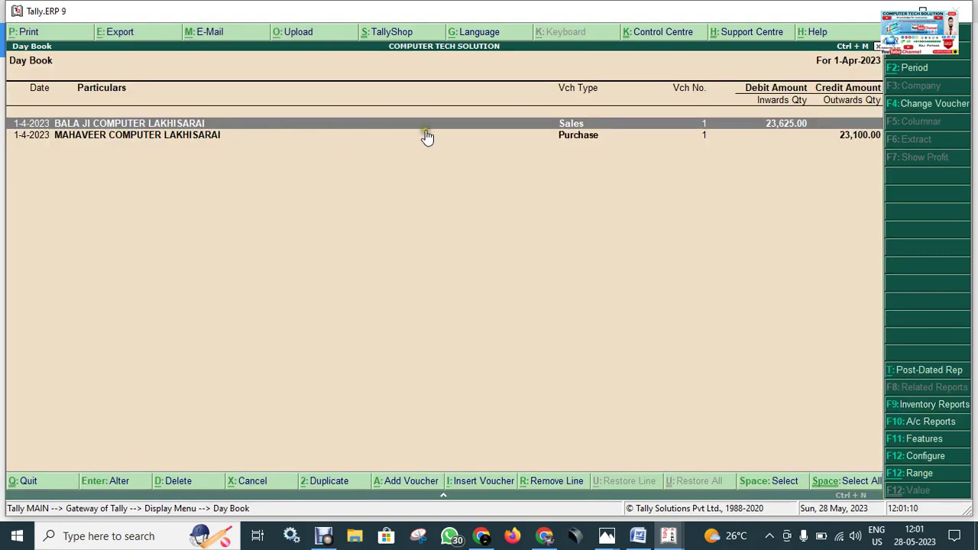
pyautogui.click(555, 139)
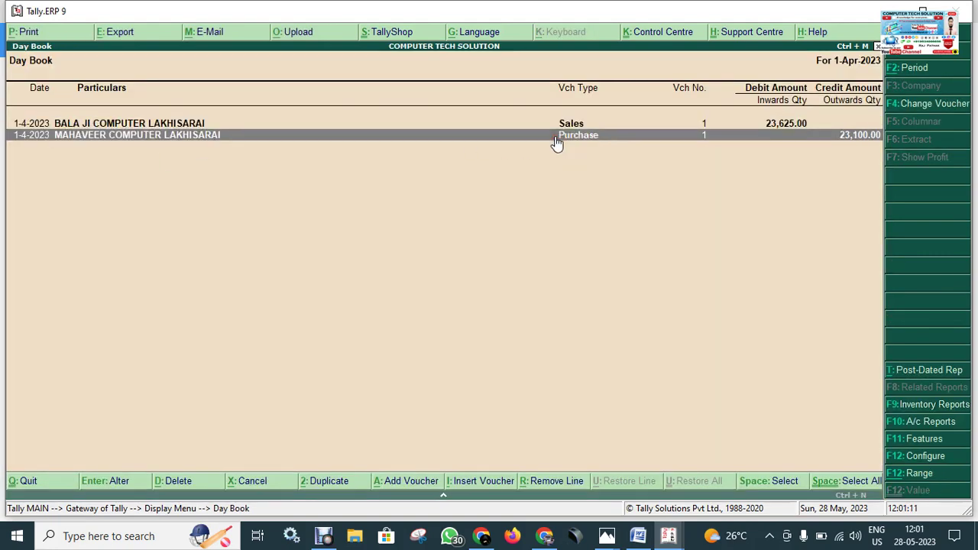
pyautogui.click(557, 139)
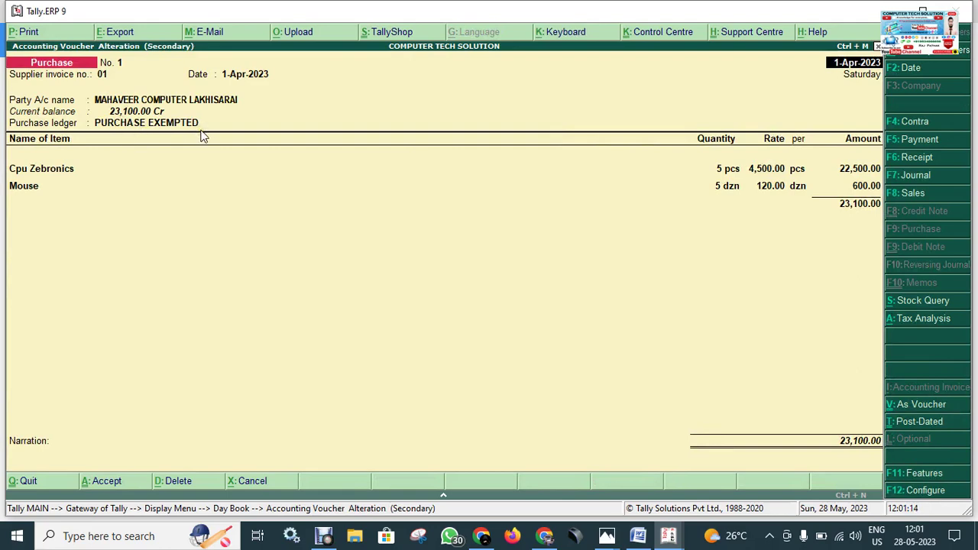
pyautogui.press('Escape')
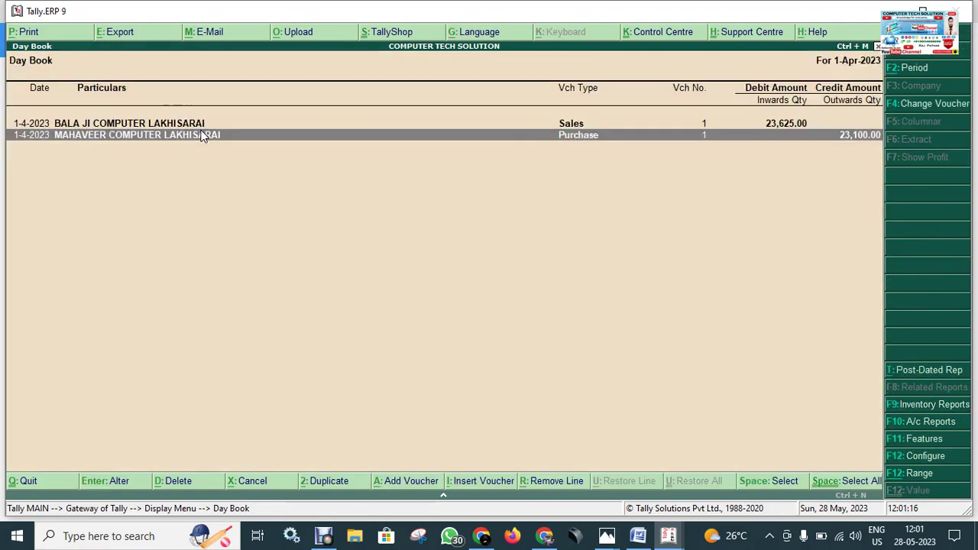
pyautogui.press('Up')
pyautogui.press('Return')
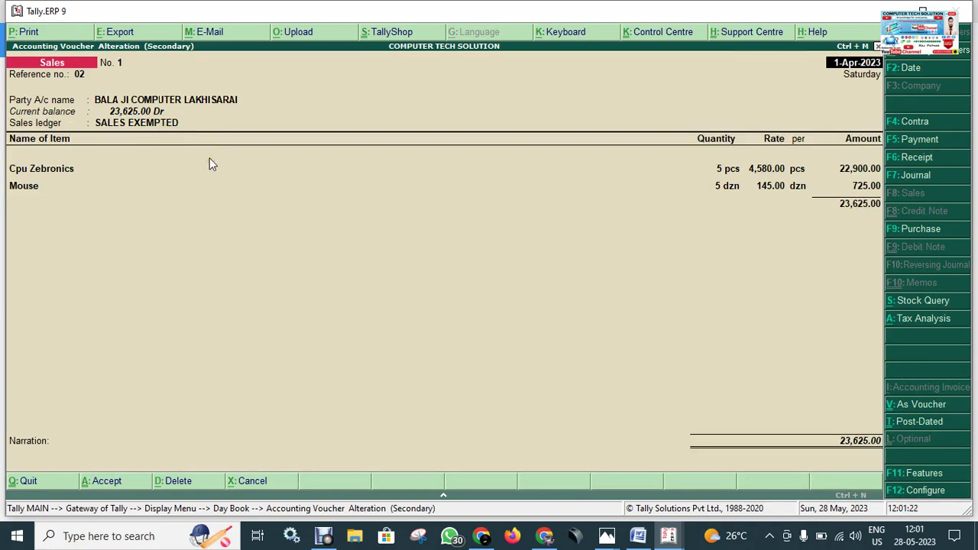
pyautogui.press('Escape')
pyautogui.press('y')
pyautogui.press('Escape')
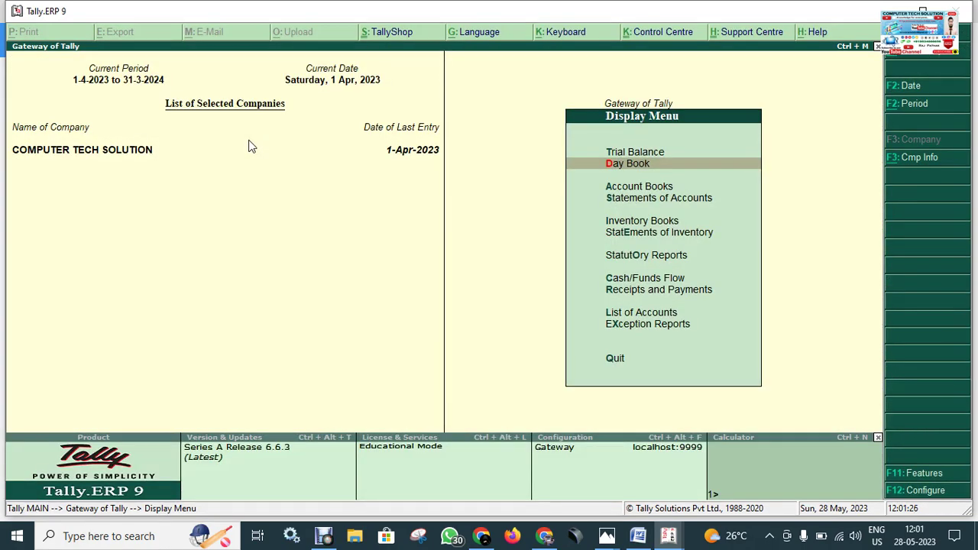
pyautogui.press('Escape')
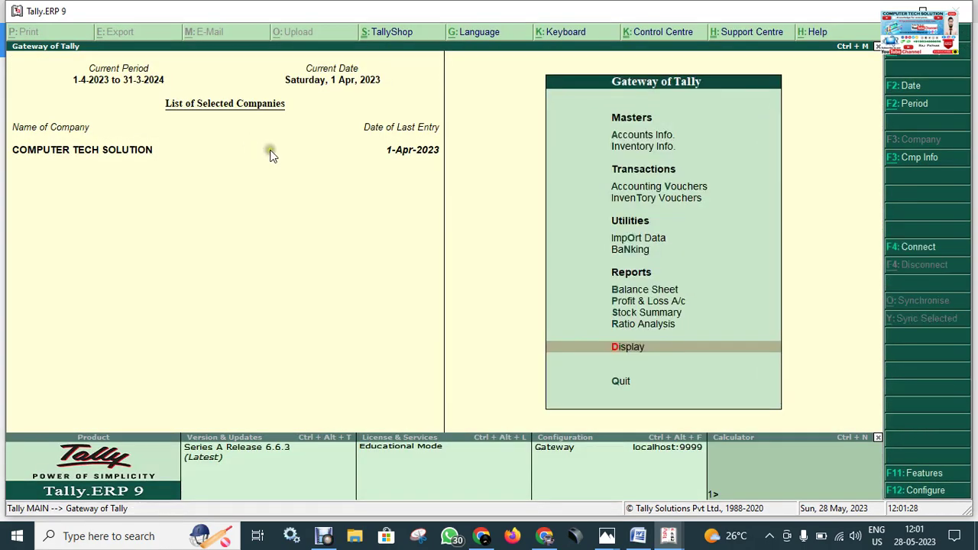
pyautogui.press('Up')
pyautogui.press('Up')
pyautogui.press('Up')
pyautogui.press('Up')
pyautogui.press('Up')
pyautogui.press('Up')
pyautogui.press('Up')
pyautogui.press('Up')
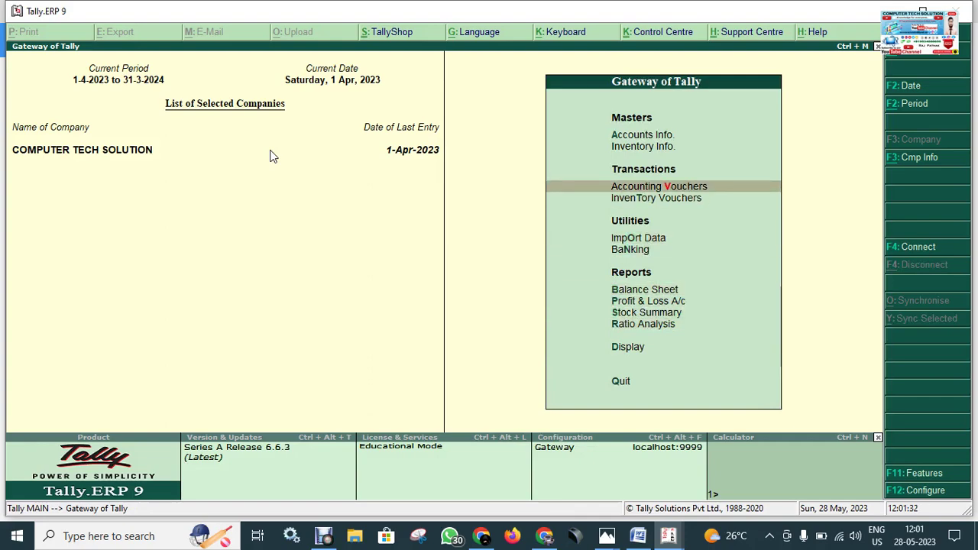
# - Begin Purchase voucher No. 2 dated 1-Apr-2023 with supplier invoice number 03
pyautogui.press('Return')
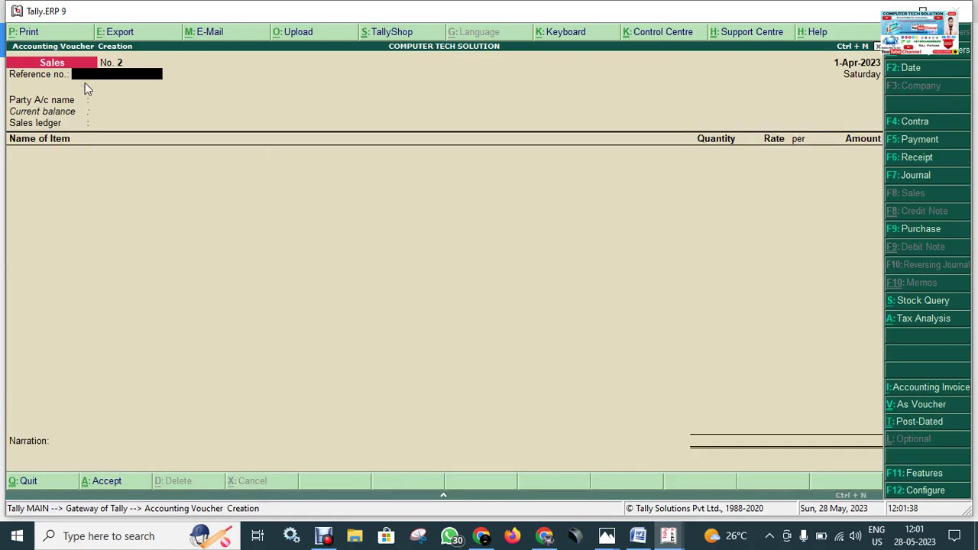
pyautogui.click(921, 231)
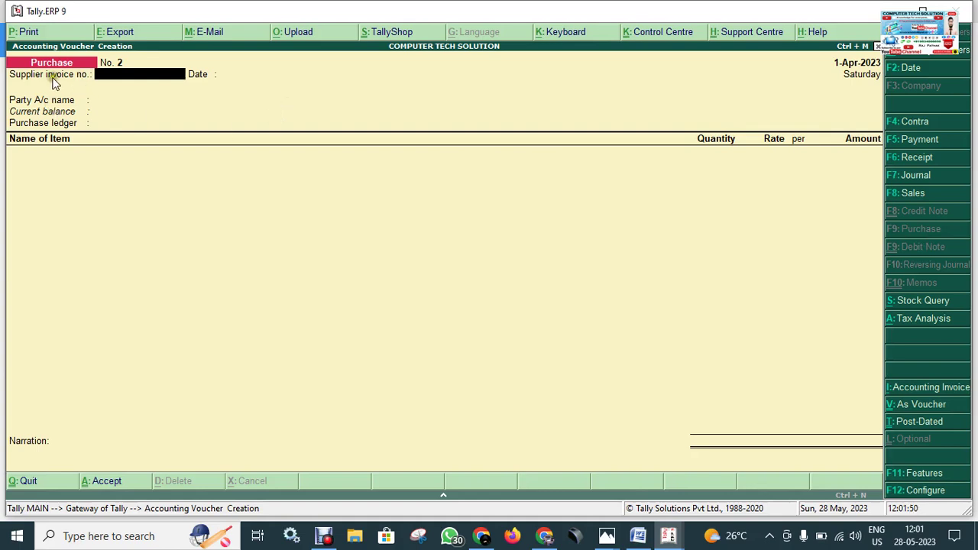
pyautogui.write('3')
pyautogui.press('Return')
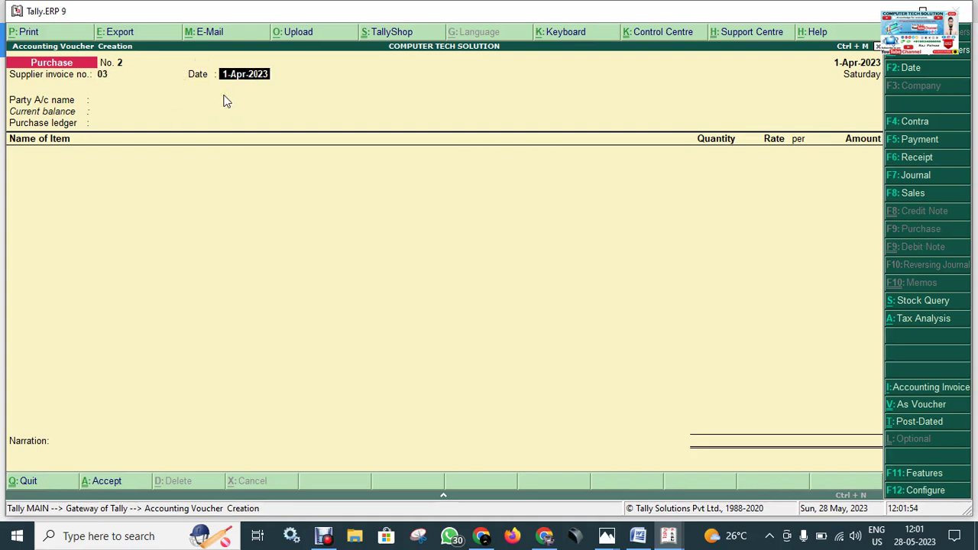
pyautogui.press('Return')
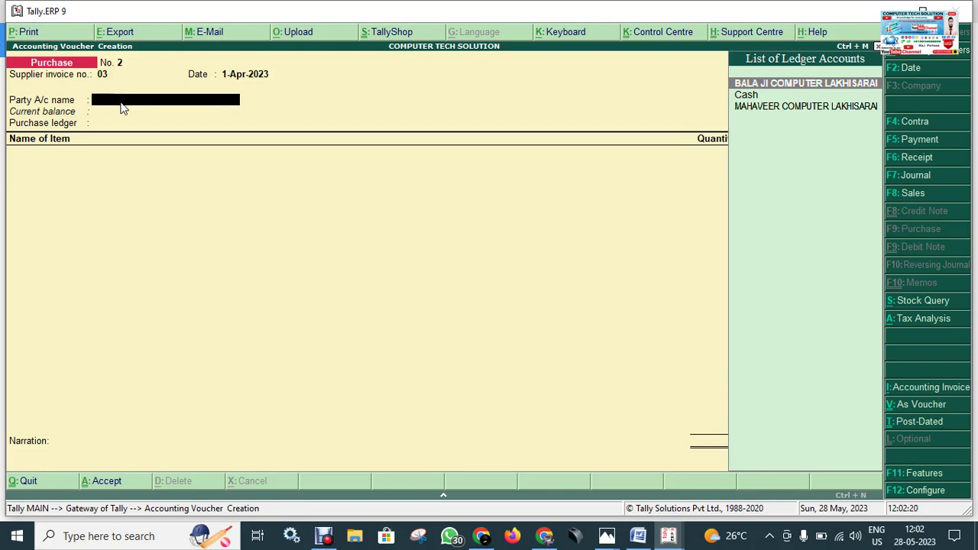
pyautogui.hotkey('alt', 'c')
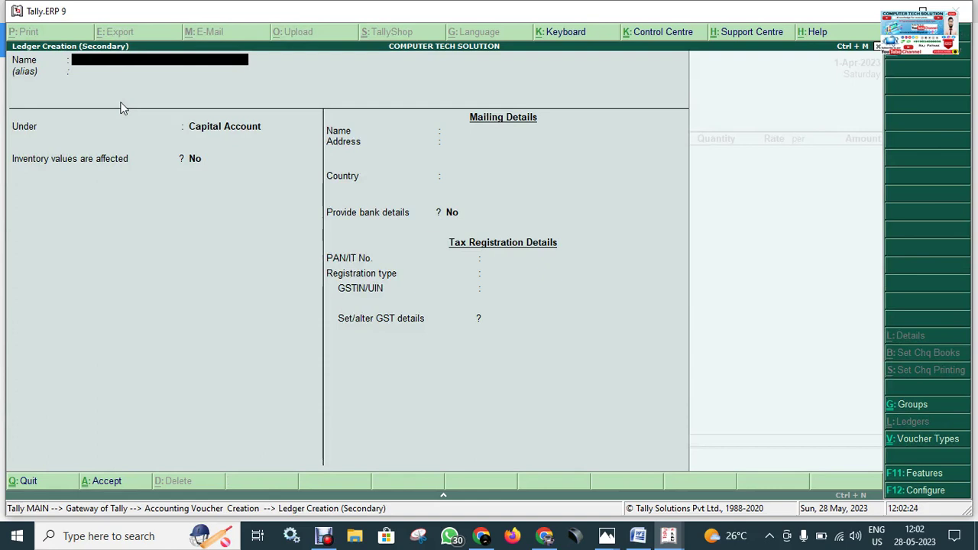
# - Name the new ledger Raj Computer Barahiya, group it under Sundry Creditors, and keep bill-by-bill balances on
pyautogui.write('Raj ComP')
pyautogui.press('BackSpace')
pyautogui.write('puter')
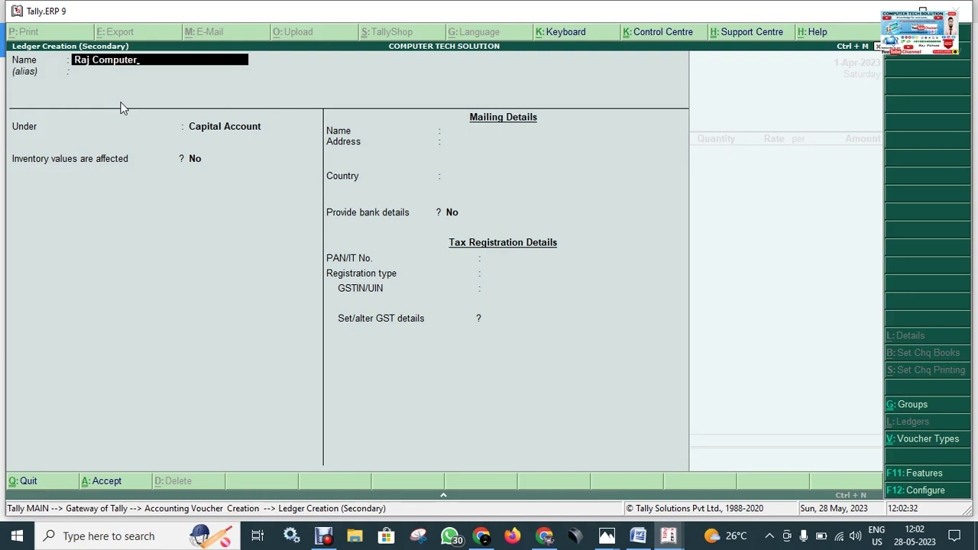
pyautogui.write(' Barahiya')
pyautogui.press('Return')
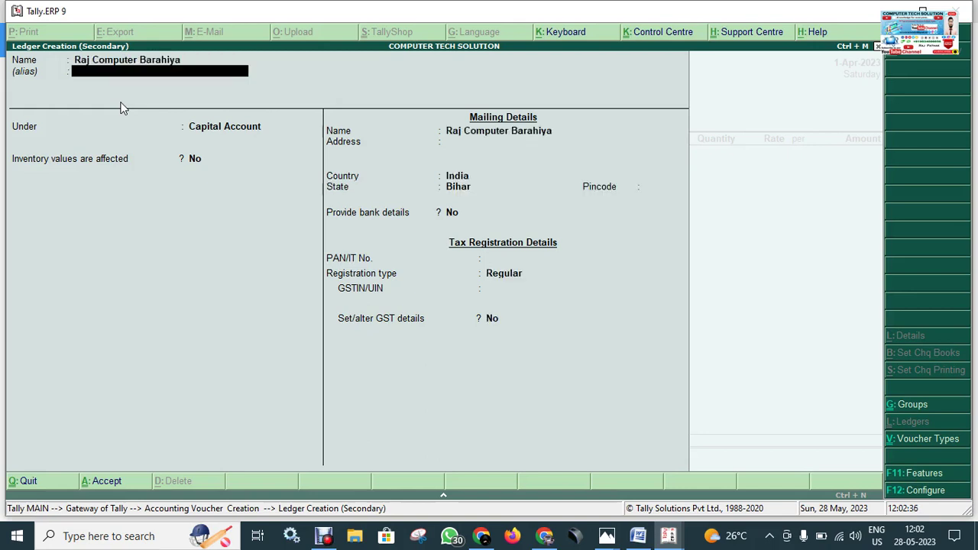
pyautogui.press('Return')
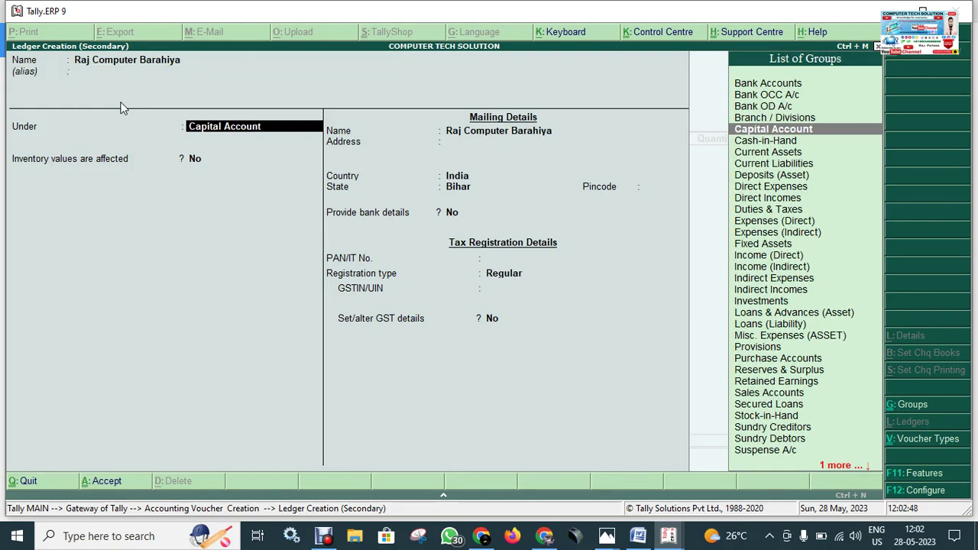
pyautogui.write('Sun')
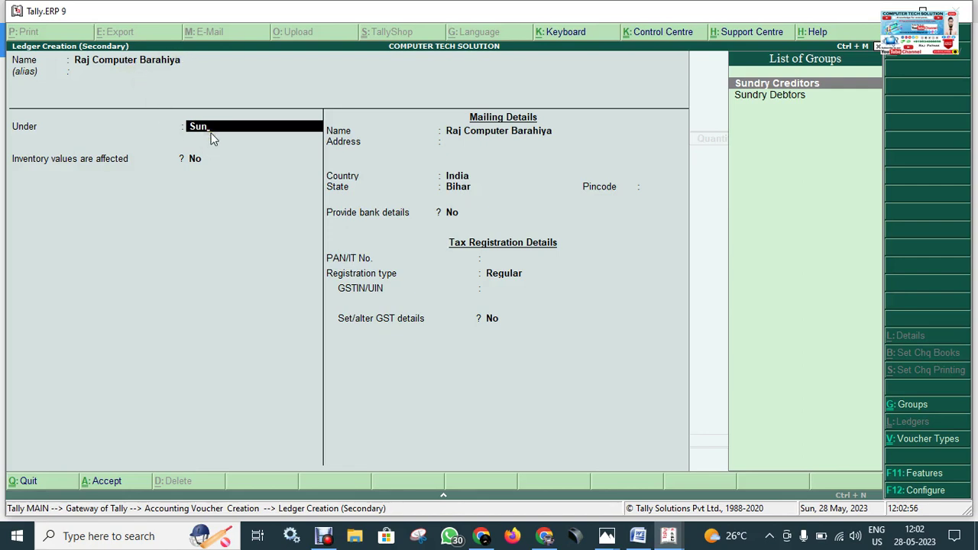
pyautogui.press('Return')
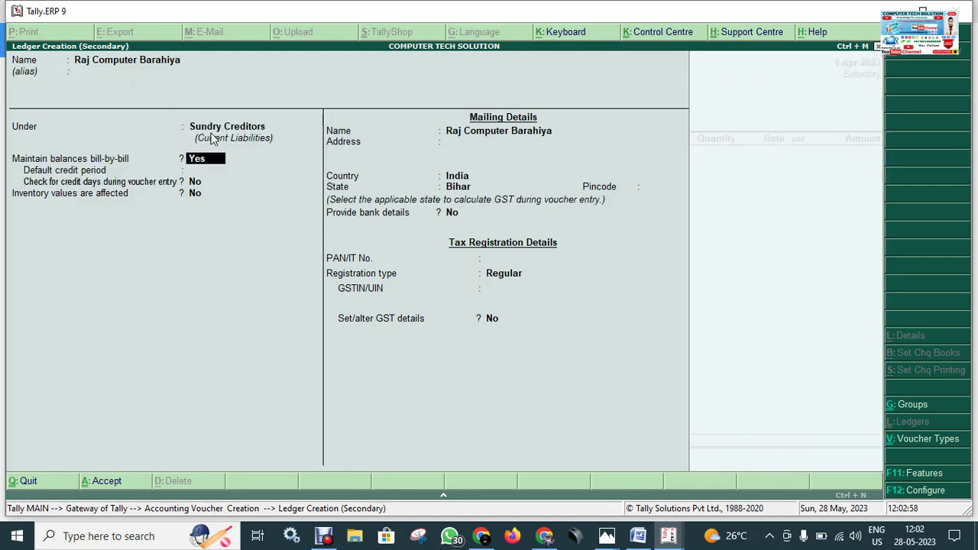
pyautogui.press('Return')
pyautogui.press('Return')
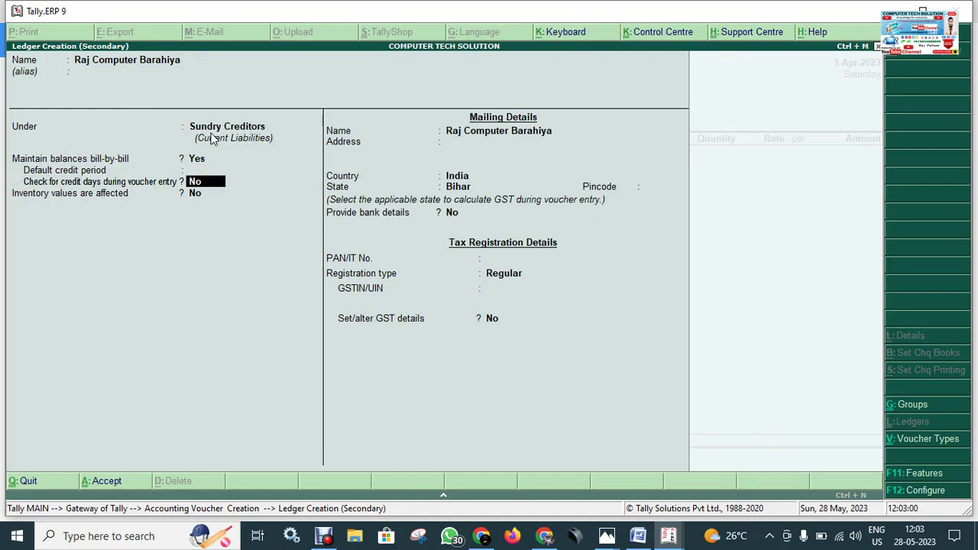
pyautogui.press('Return')
pyautogui.press('Return')
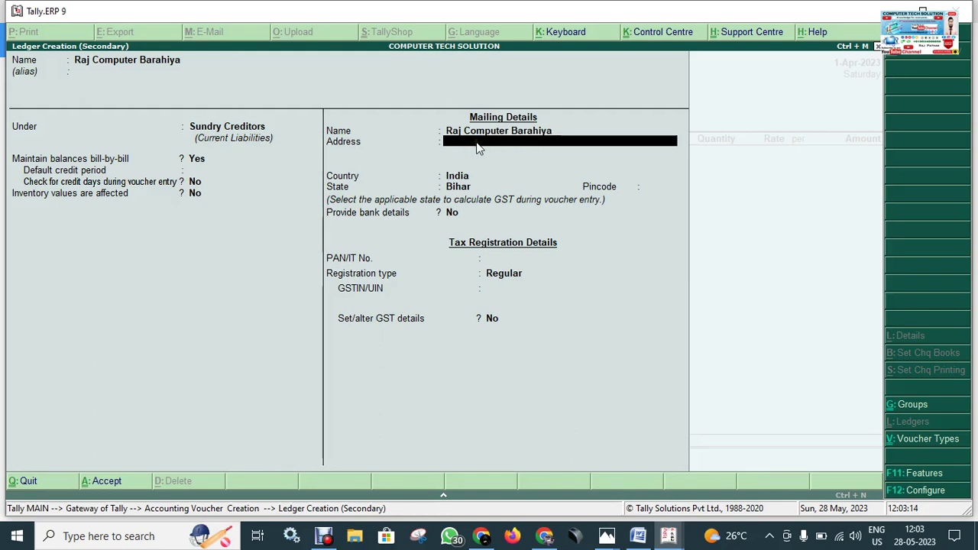
# - Fill in the supplier's two address lines and pincode
pyautogui.write('Barahiya')
pyautogui.press('Return')
pyautogui.write('Nea')
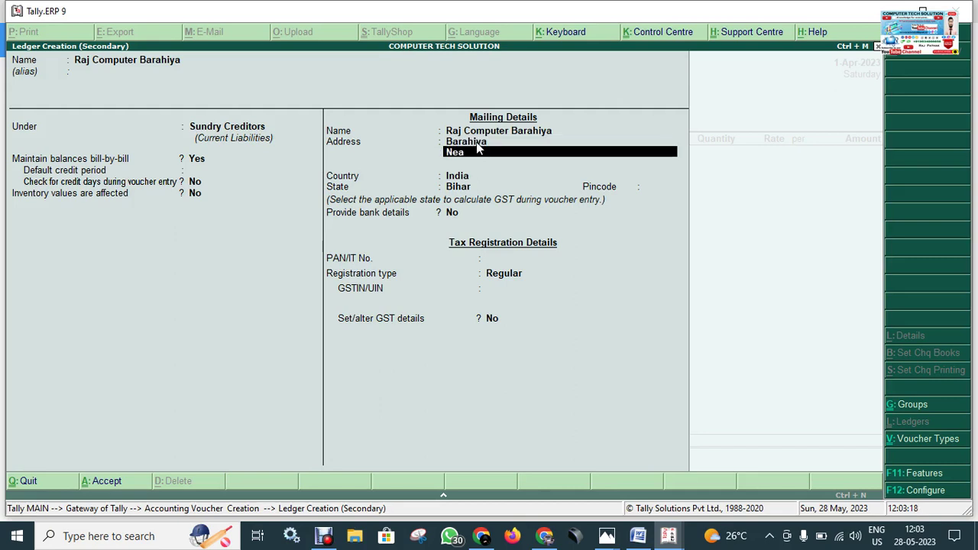
pyautogui.write('r Rail')
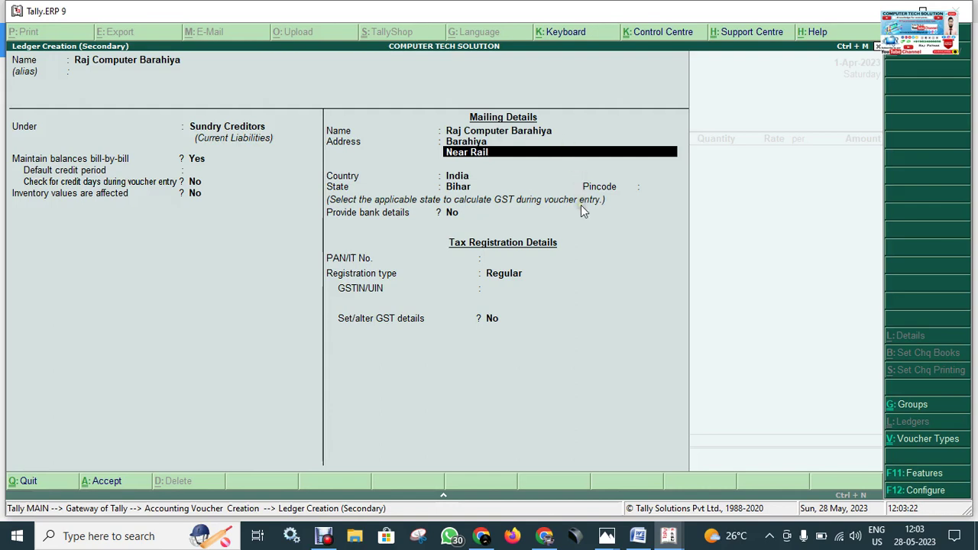
pyautogui.write('way Station')
pyautogui.press('Return')
pyautogui.press('Return')
pyautogui.press('Return')
pyautogui.press('Return')
pyautogui.write('811302')
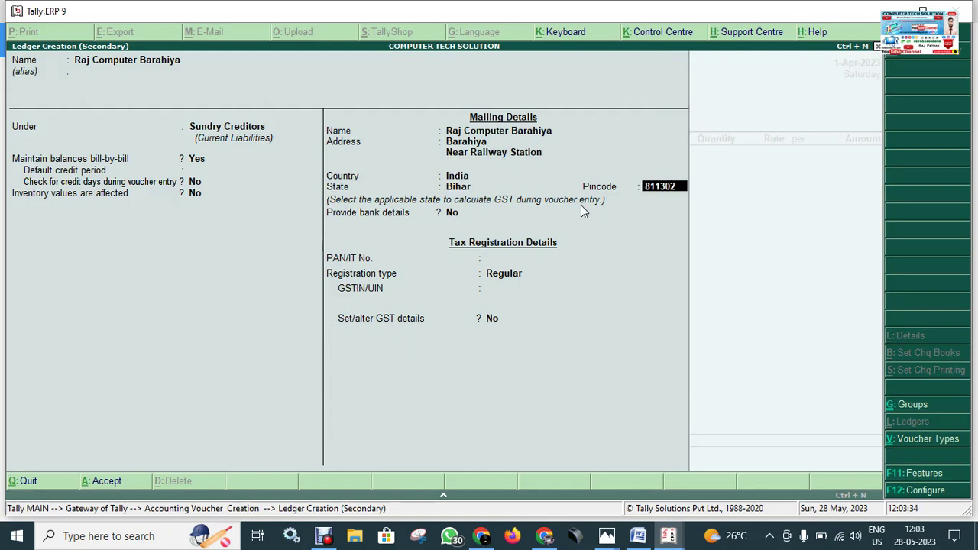
pyautogui.press('Return')
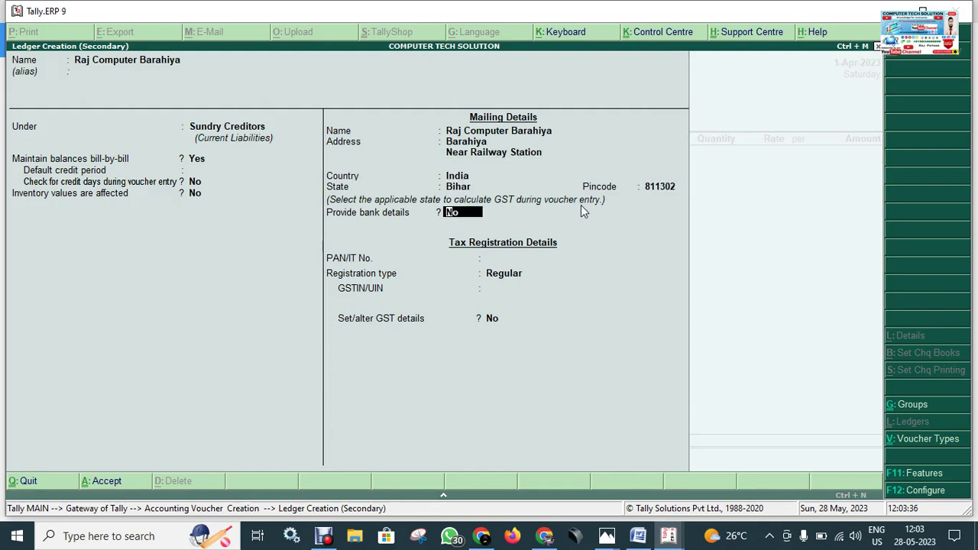
# - Set the registration type to Regular and enter the supplier's GSTIN
pyautogui.press('Return')
pyautogui.press('Return')
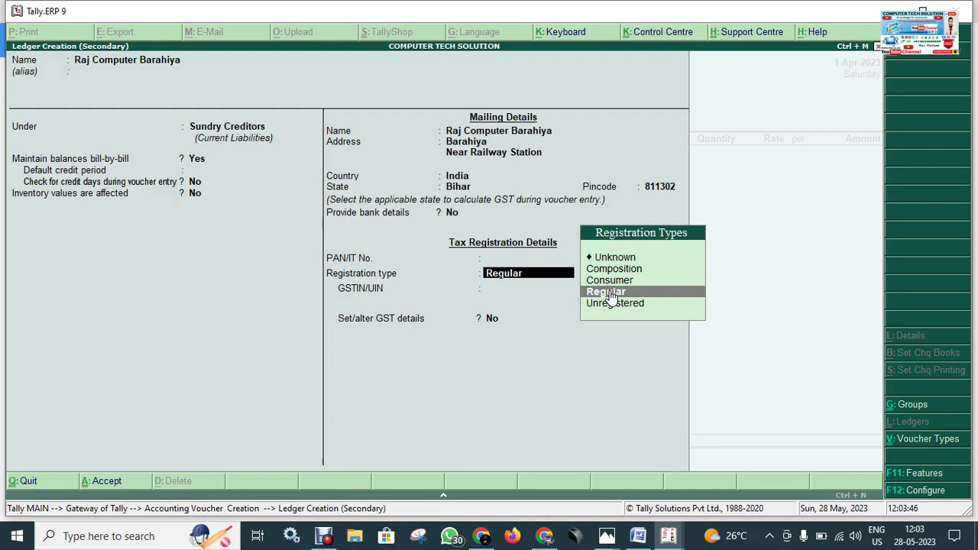
pyautogui.click(611, 294)
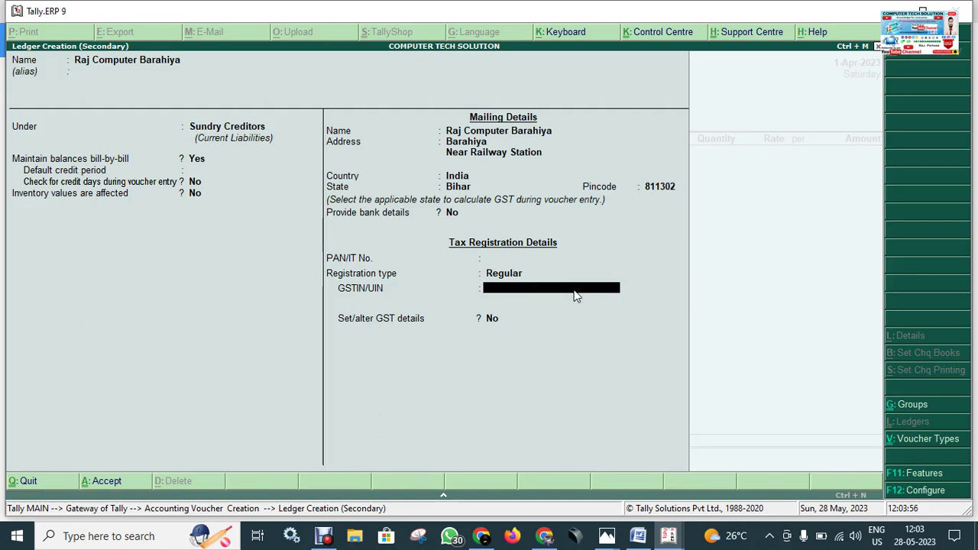
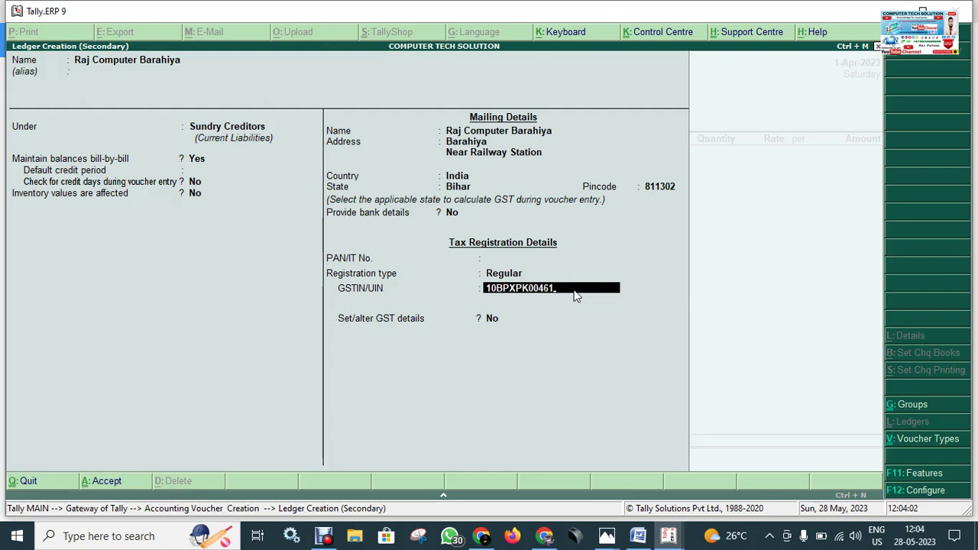
pyautogui.press('Return')
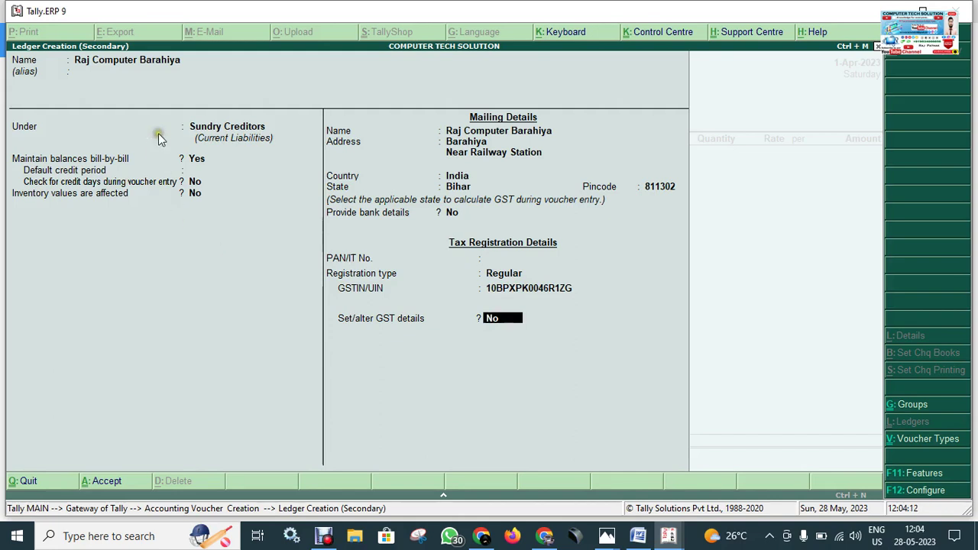
pyautogui.press('Return')
# - Save the supplier ledger and accept Party Details to return to the purchase voucher
pyautogui.press('Return')
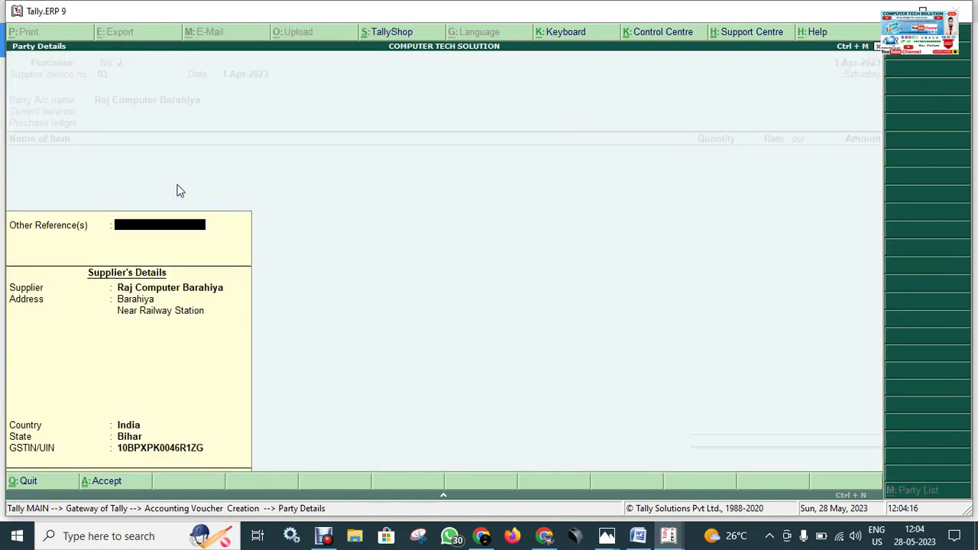
pyautogui.press('Return')
pyautogui.press('Return')
pyautogui.press('Return')
pyautogui.press('Return')
pyautogui.press('Return')
pyautogui.press('Return')
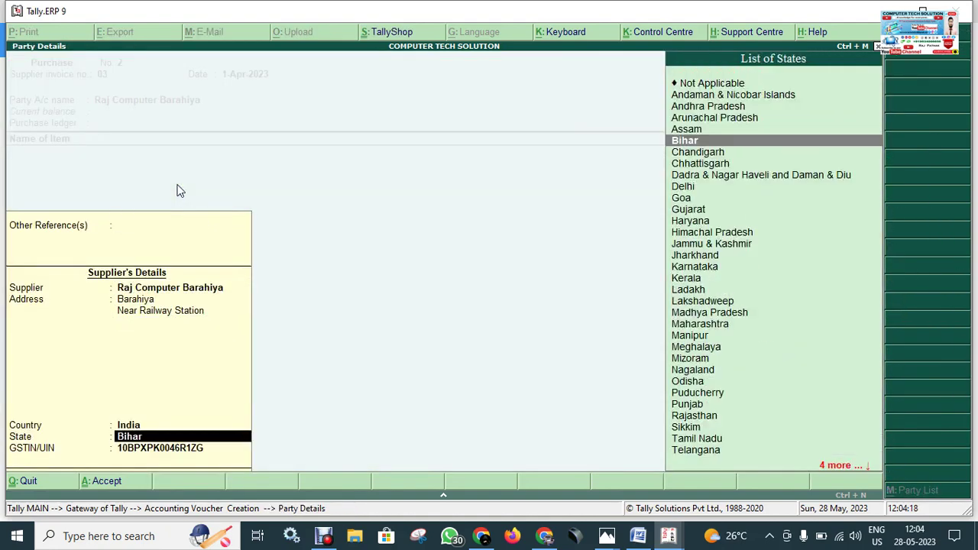
pyautogui.press('Return')
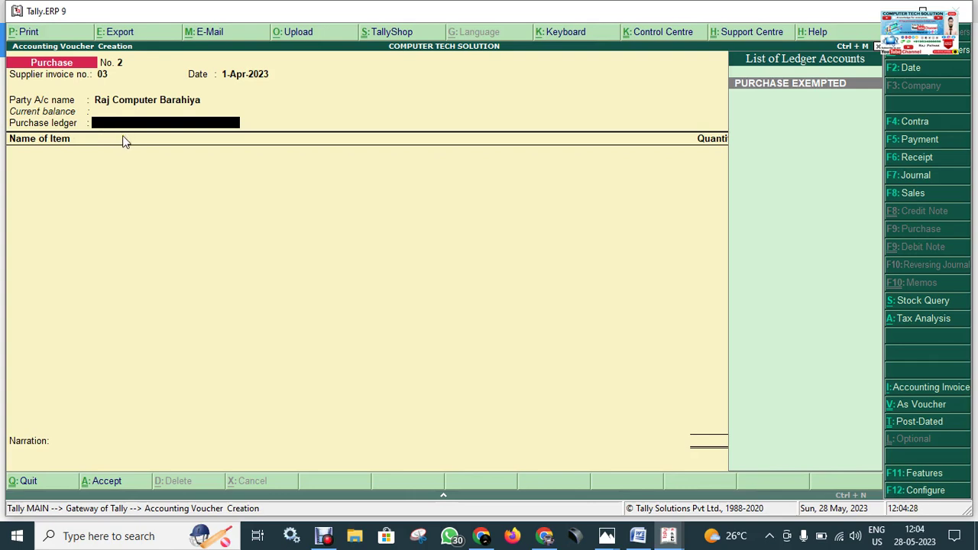
# - Create ledger PURCHASE GST under Purchase Accounts with Goods as the type of supply
pyautogui.click(188, 127)
pyautogui.hotkey('alt', 'c')
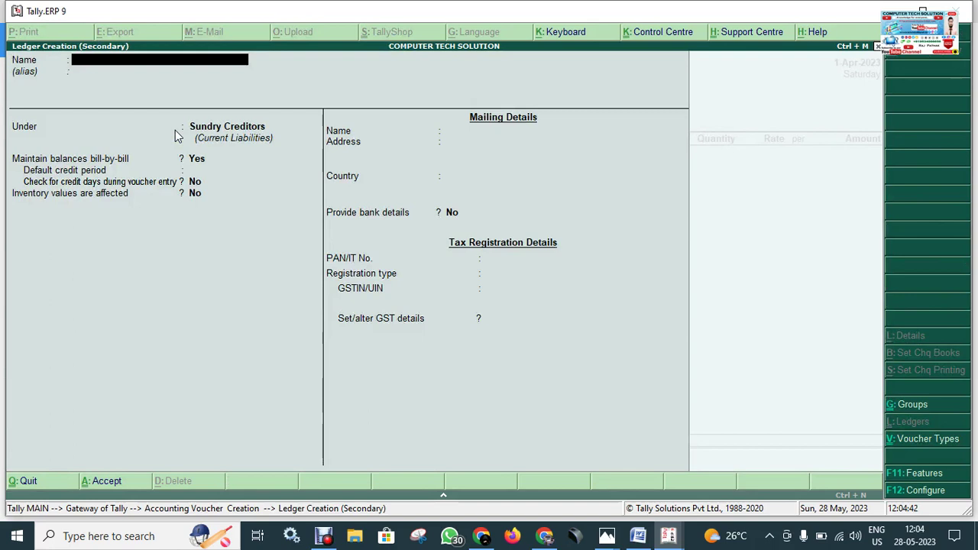
pyautogui.write('PURCHASE GST')
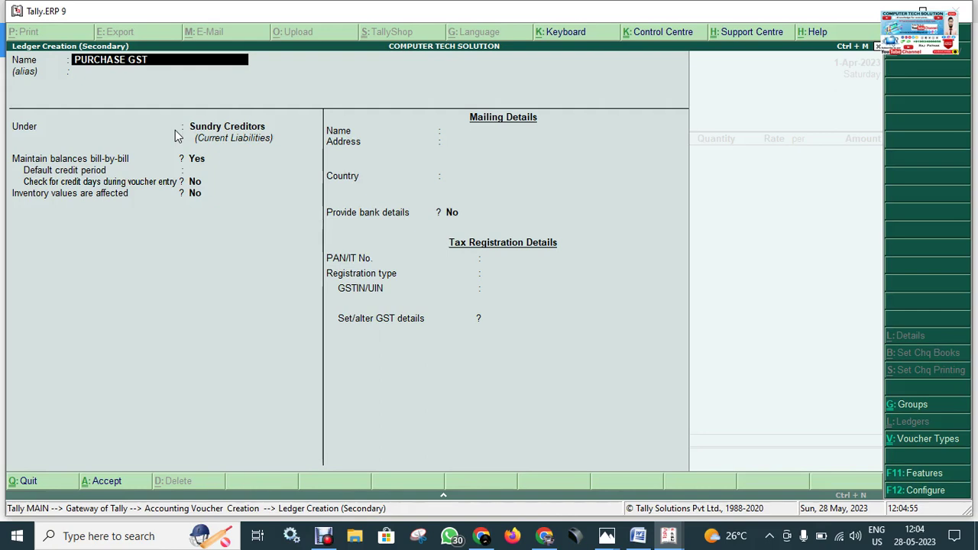
pyautogui.press('Return')
pyautogui.press('Return')
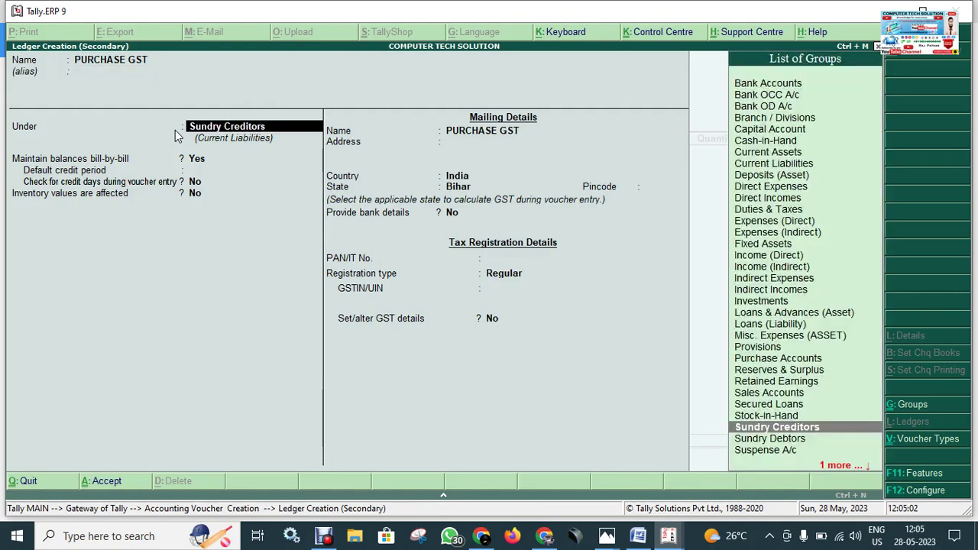
pyautogui.write('PUR')
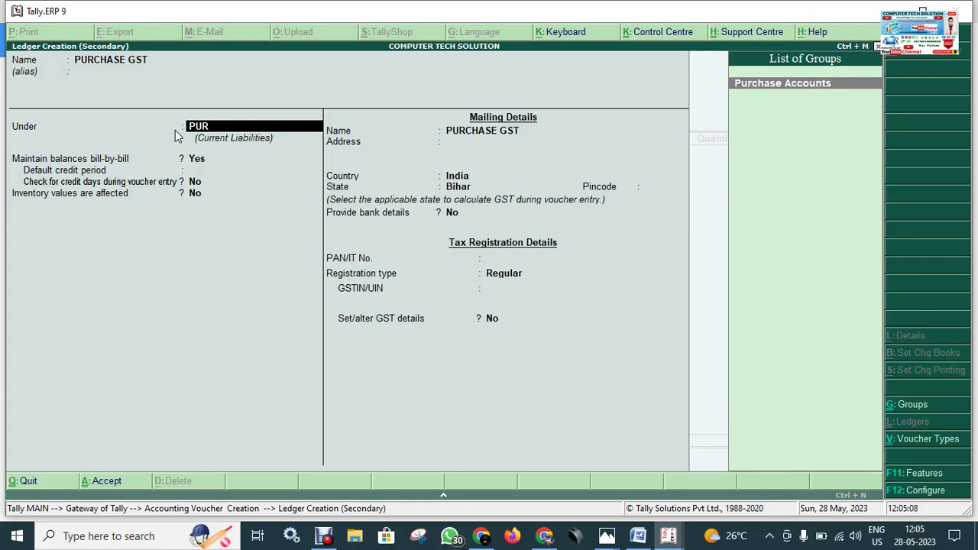
pyautogui.press('Return')
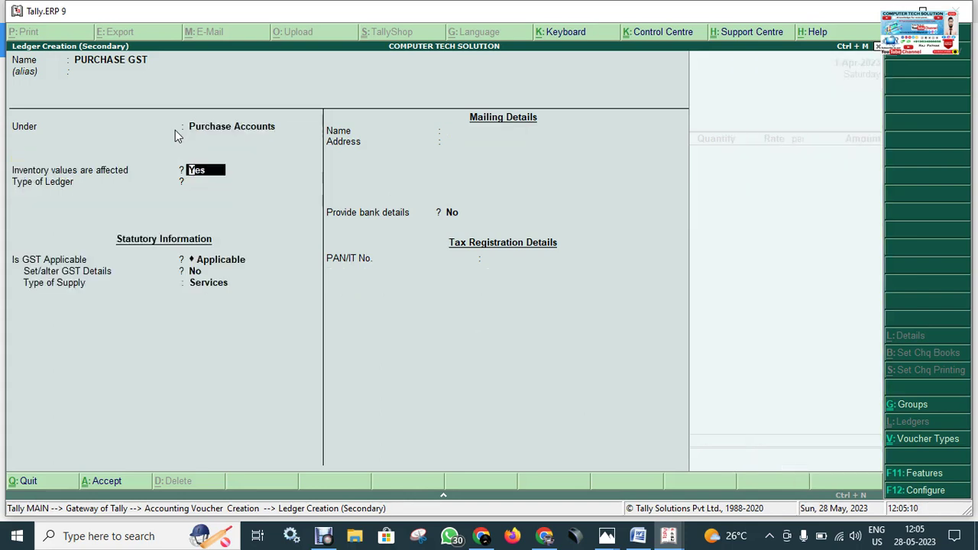
pyautogui.press('Return')
pyautogui.press('Return')
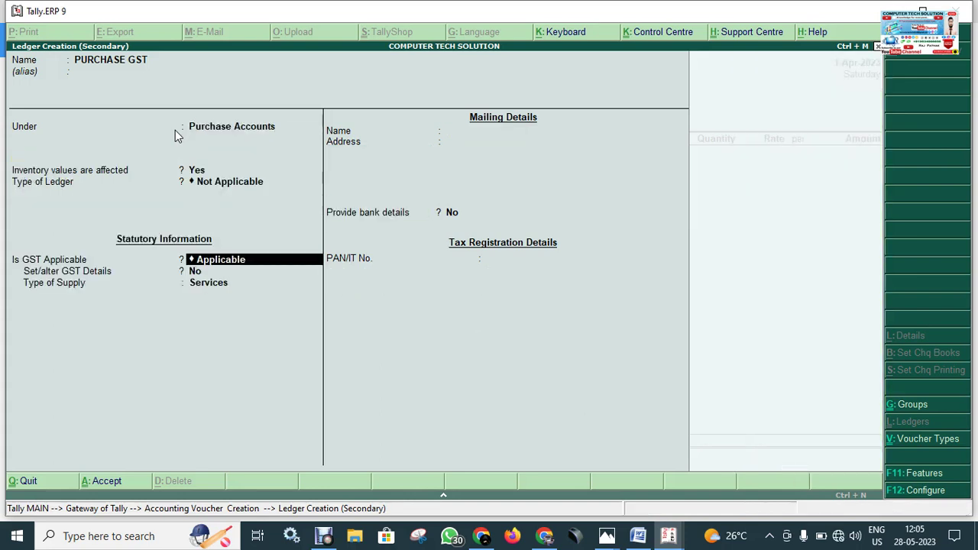
pyautogui.press('Return')
pyautogui.press('Return')
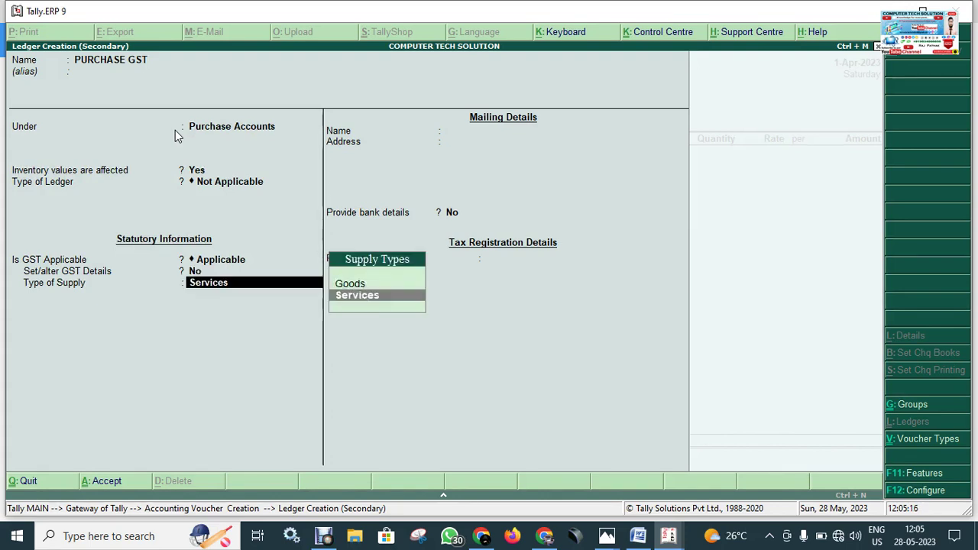
pyautogui.press('Up')
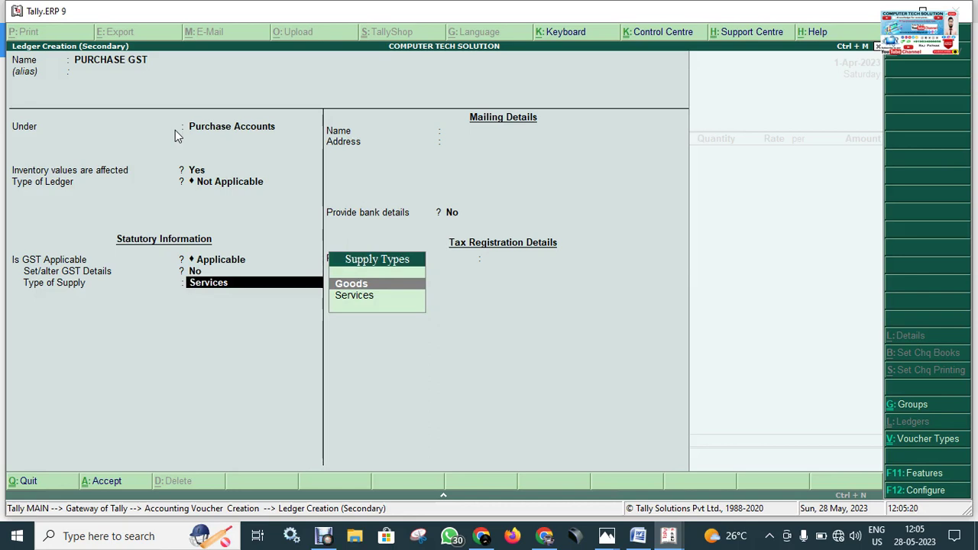
pyautogui.press('Return')
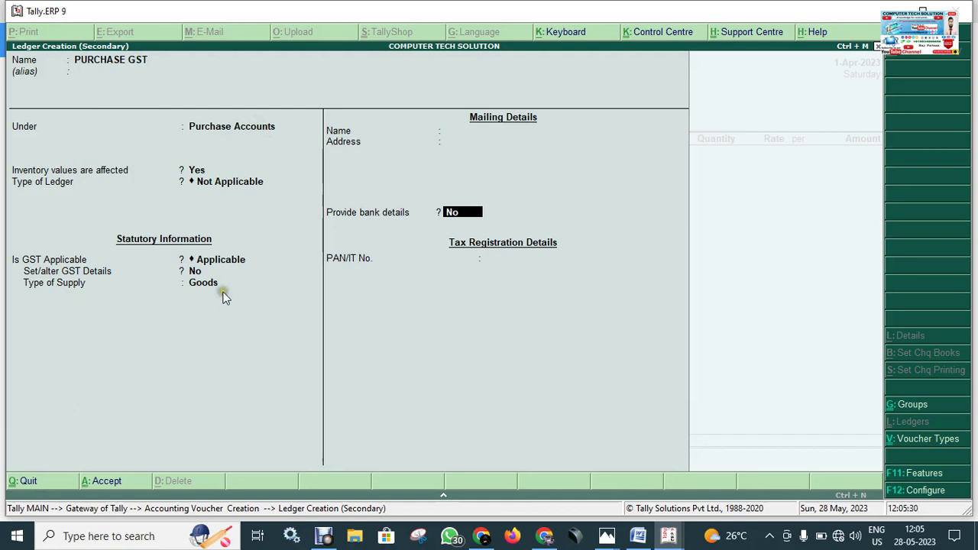
pyautogui.press('Return')
pyautogui.press('Return')
# - Save the PURCHASE GST ledger and begin a new stock item from the first item line
pyautogui.press('Return')
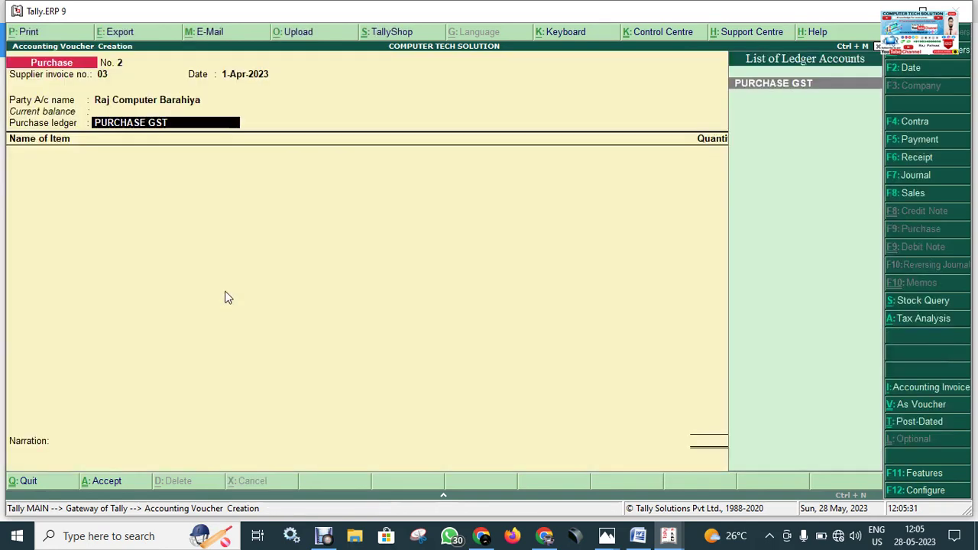
pyautogui.press('Return')
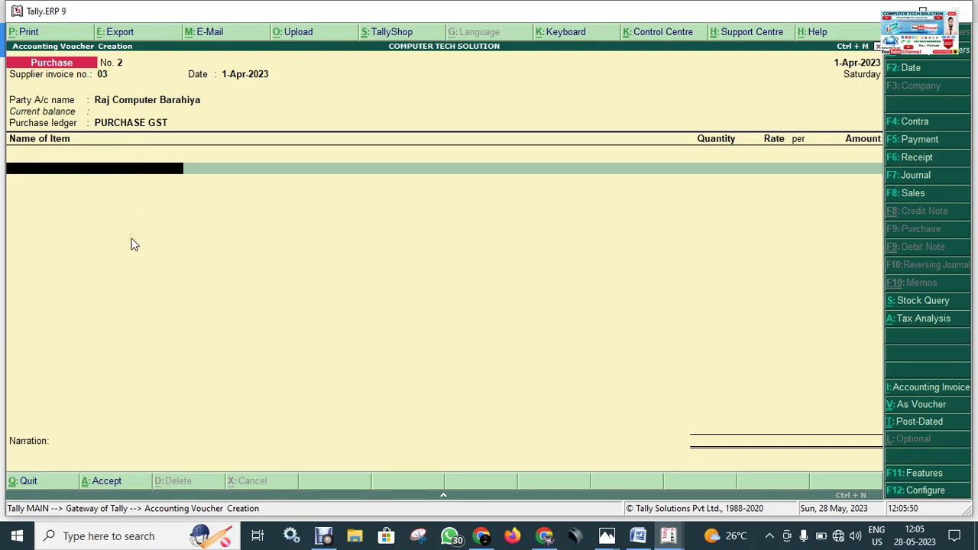
pyautogui.hotkey('alt', 'c')
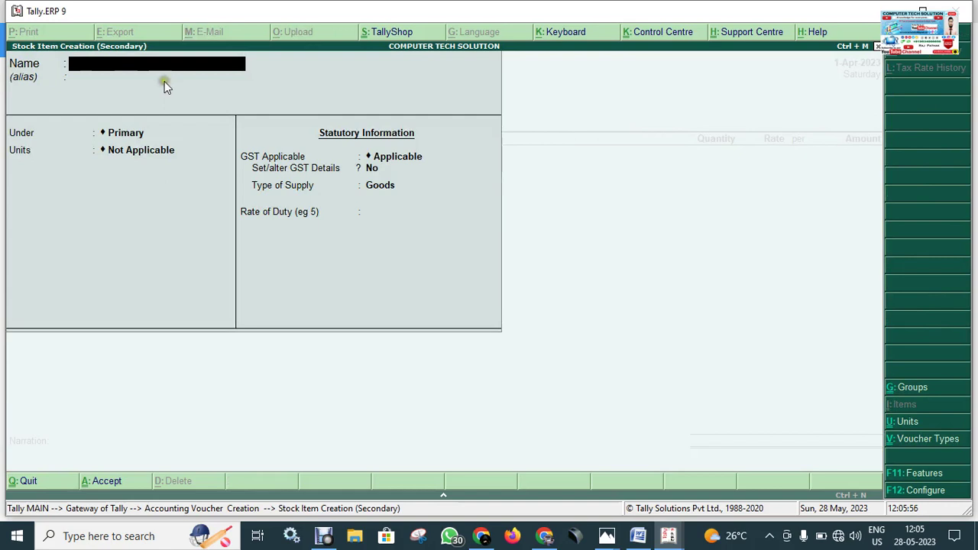
# - Enter KEYBOARD PRODOT as the new stock item's name
pyautogui.click(123, 69)
pyautogui.click(111, 69)
pyautogui.write('KEYBOAR')
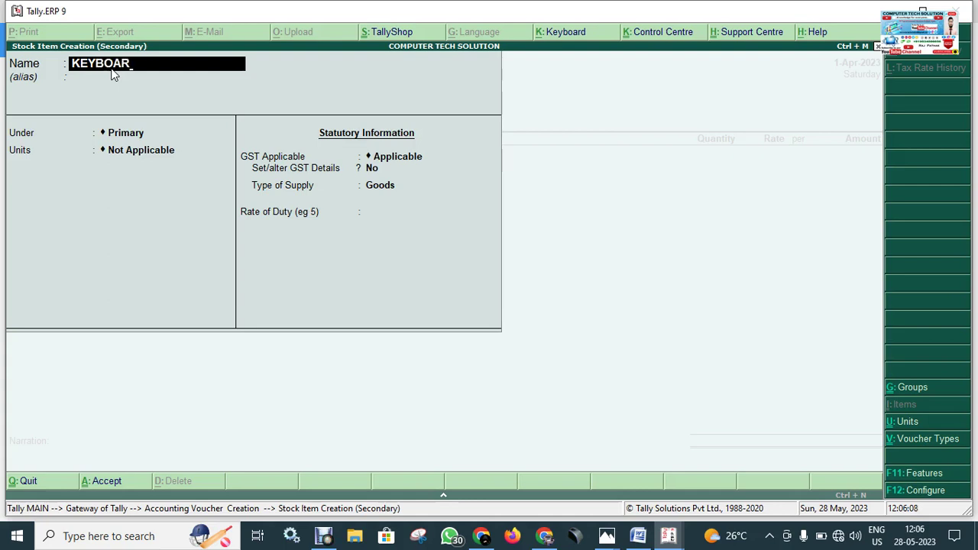
pyautogui.write('D PRODOT')
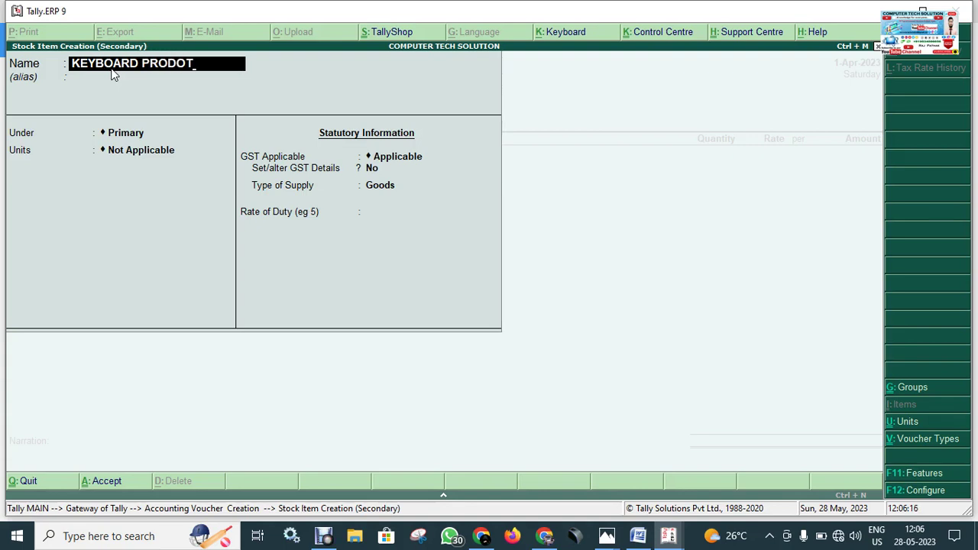
pyautogui.press('Return')
pyautogui.press('Return')
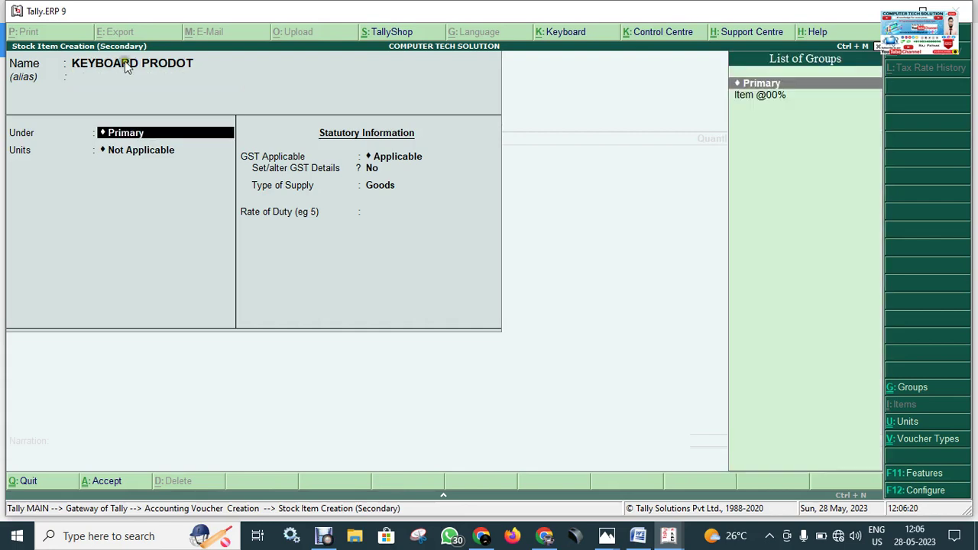
pyautogui.click(770, 113)
pyautogui.hotkey('alt', 'c')
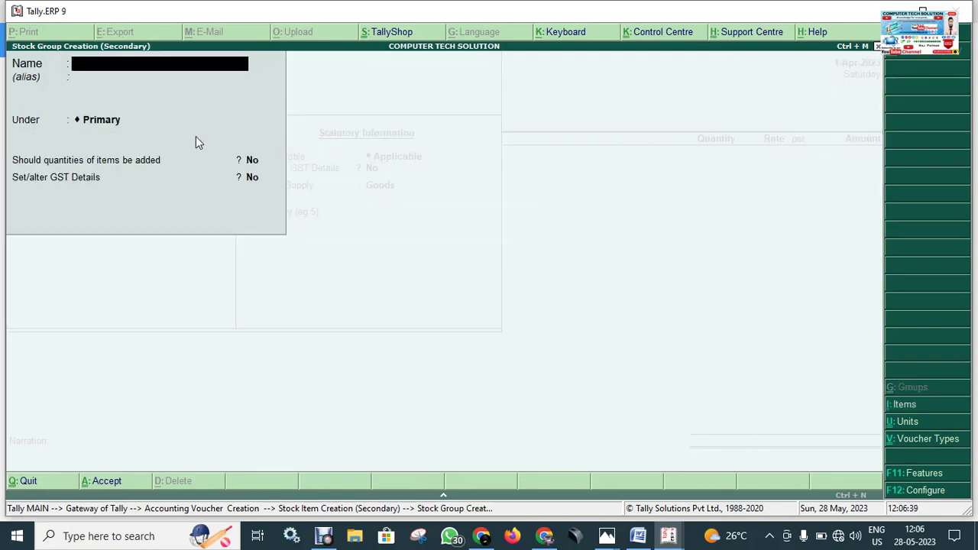
pyautogui.write('ITEM @18')
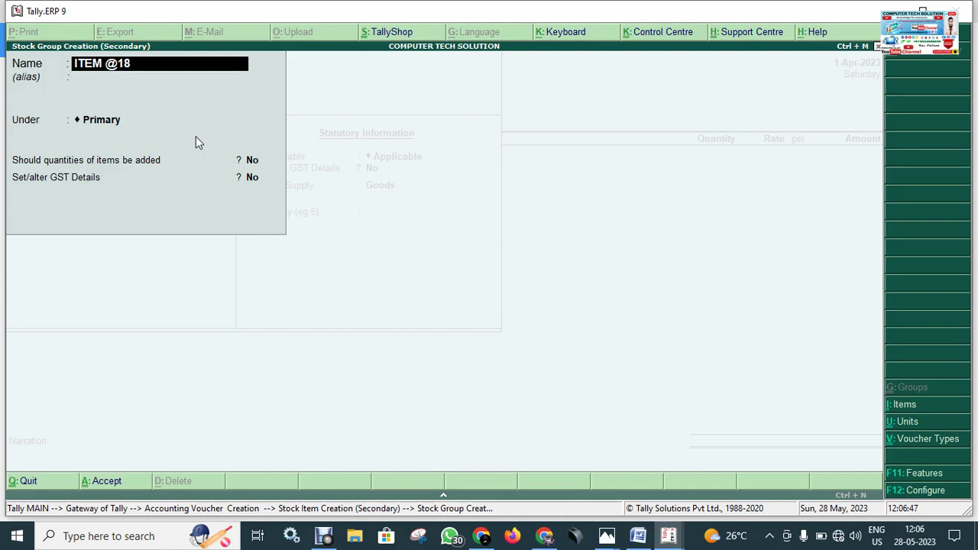
pyautogui.write('%')
pyautogui.press('Return')
pyautogui.press('Return')
pyautogui.press('Return')
pyautogui.press('Return')
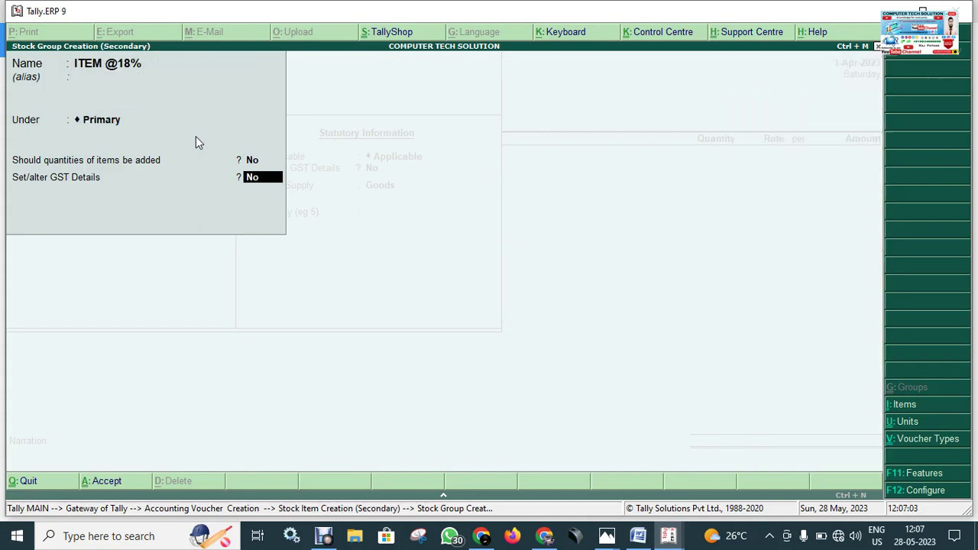
pyautogui.press('Return')
pyautogui.press('Return')
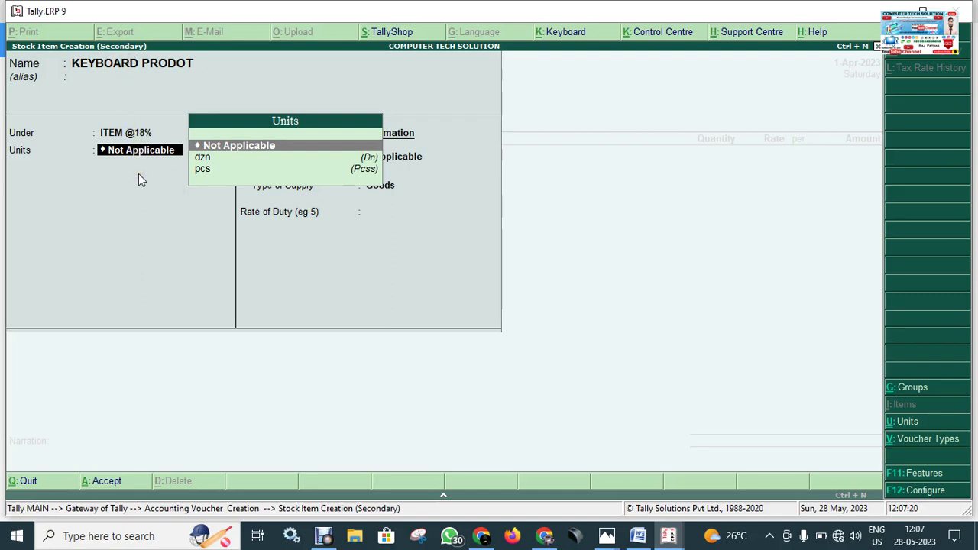
# - Set KEYBOARD PRODOT's unit to pcs and answer Yes to Set/alter GST Details
pyautogui.press('Down')
pyautogui.press('Down')
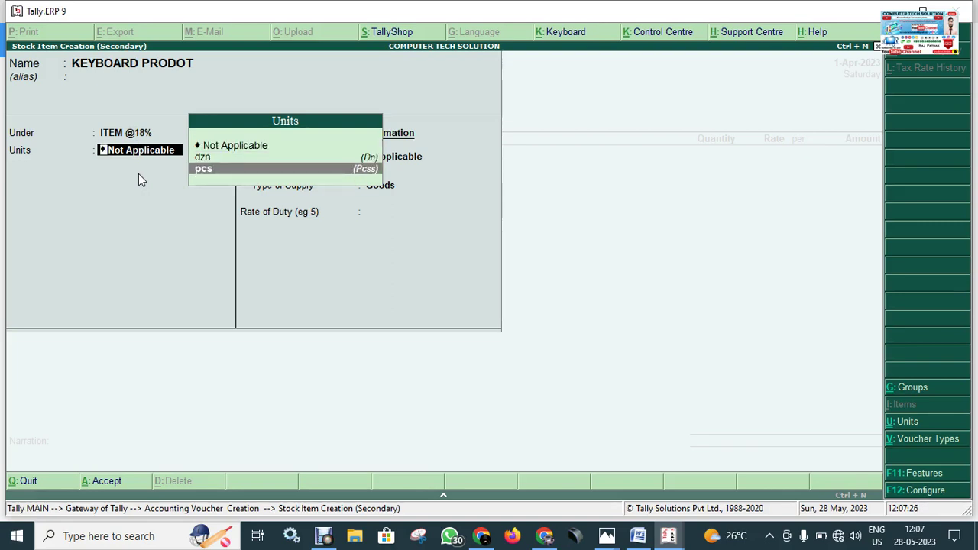
pyautogui.press('Return')
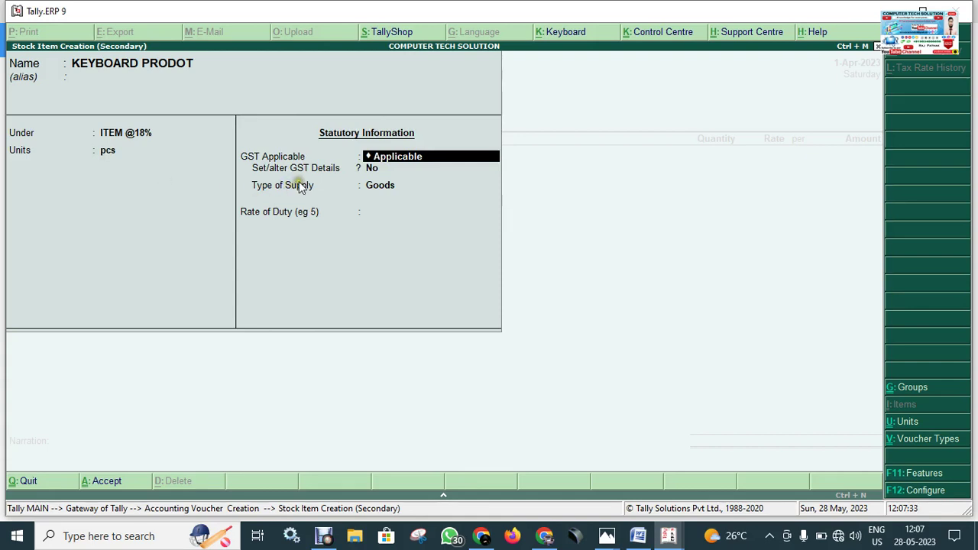
pyautogui.press('Return')
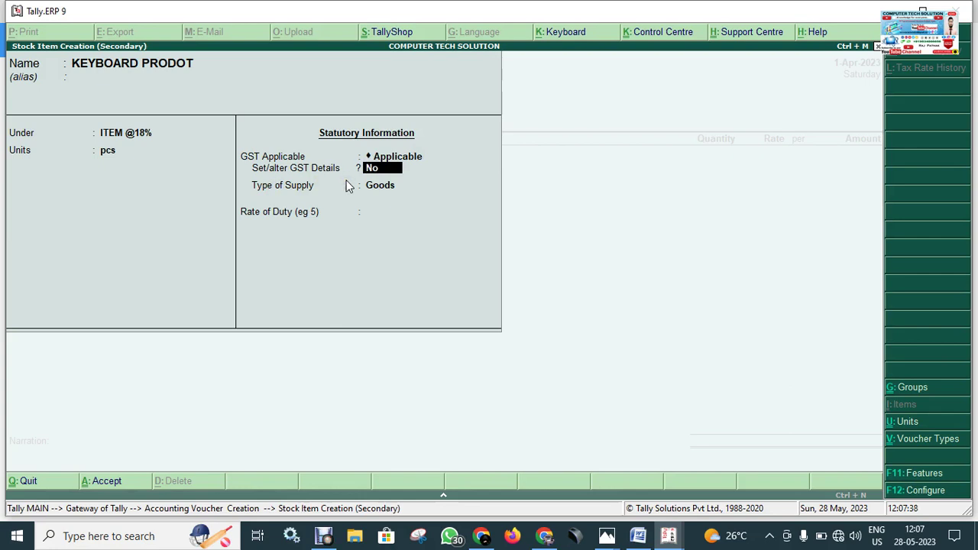
pyautogui.write('y')
pyautogui.press('Return')
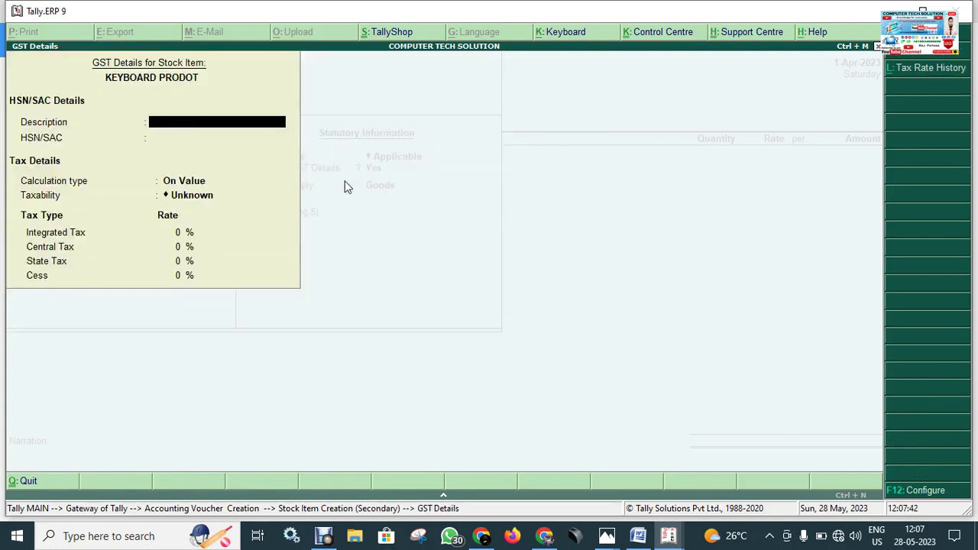
# - Enter HSN/SAC 8471 for KEYBOARD PRODOT, keep On Value, and mark it Taxable
pyautogui.press('Return')
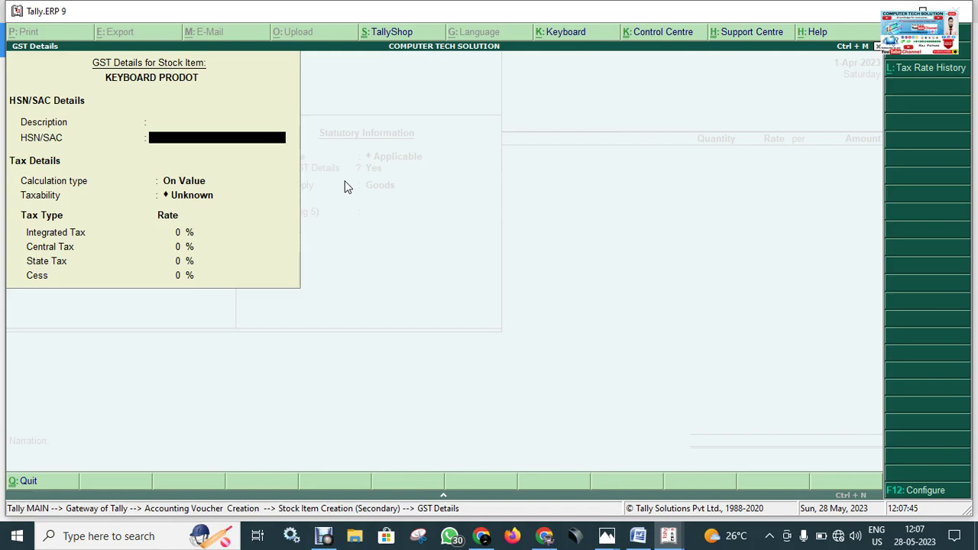
pyautogui.write('847')
pyautogui.press('Return')
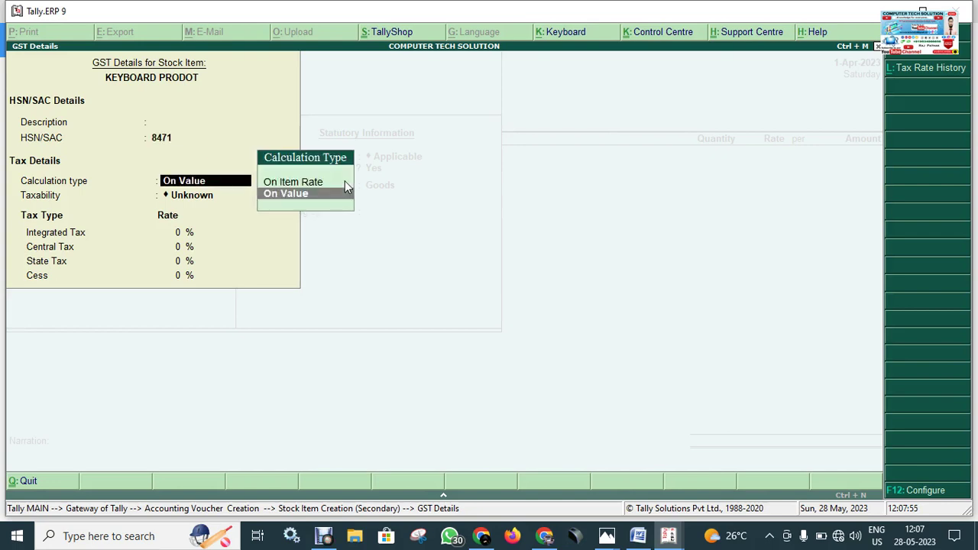
pyautogui.press('Return')
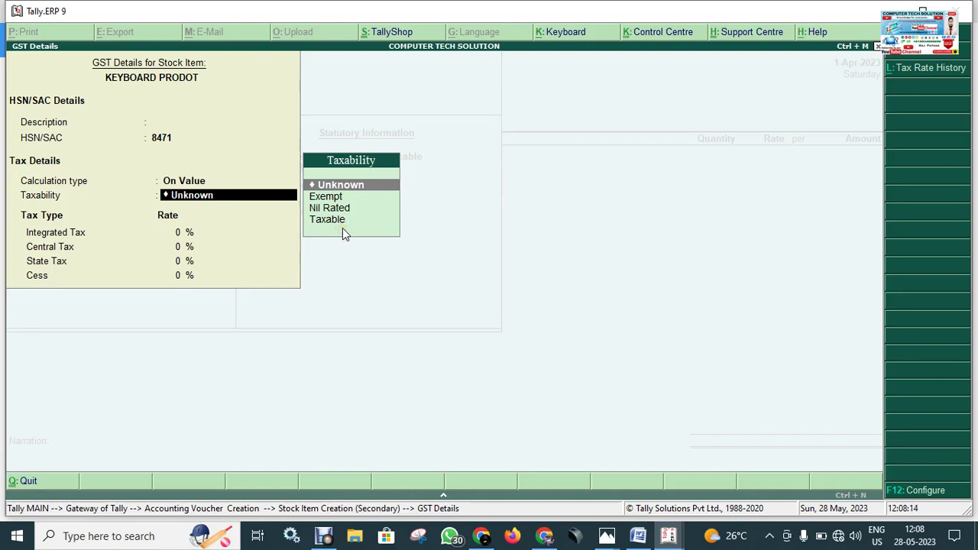
pyautogui.press('Down')
pyautogui.press('Down')
pyautogui.press('Down')
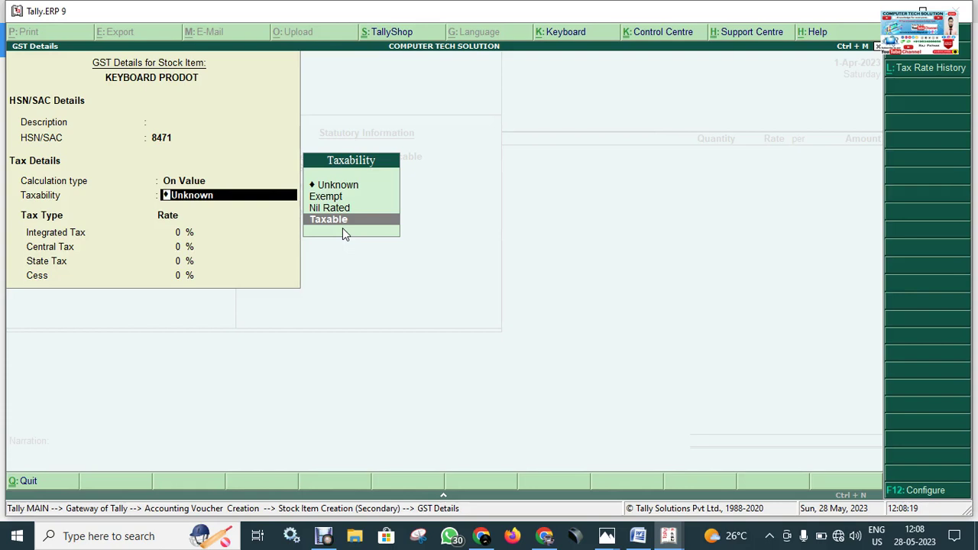
pyautogui.press('Return')
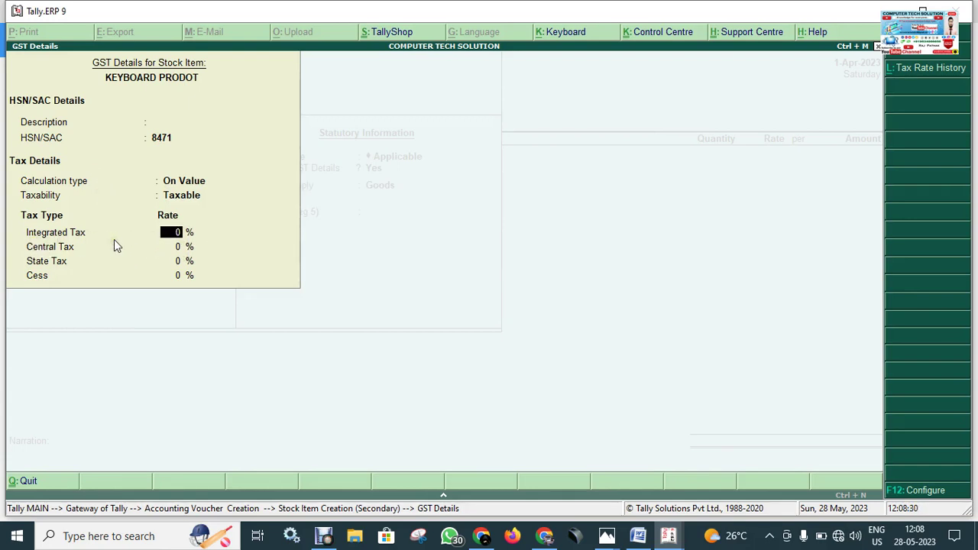
# - Set integrated tax to 18%, giving 9% central and 9% state tax
pyautogui.click(238, 242)
pyautogui.write('18')
pyautogui.press('Return')
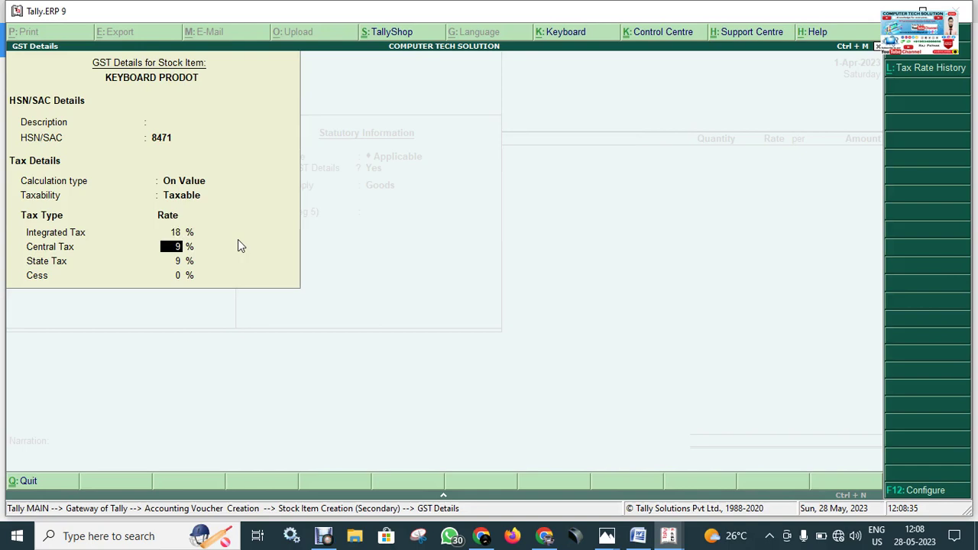
pyautogui.click(86, 306)
# - Accept Goods as the supply type and save the KEYBOARD PRODOT stock item
pyautogui.press('Return')
pyautogui.press('Return')
pyautogui.press('Return')
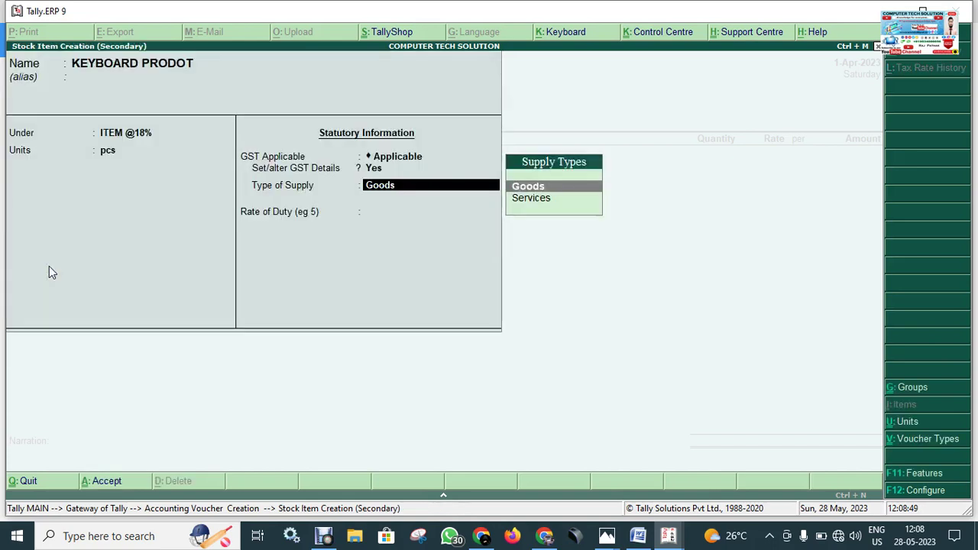
pyautogui.press('Return')
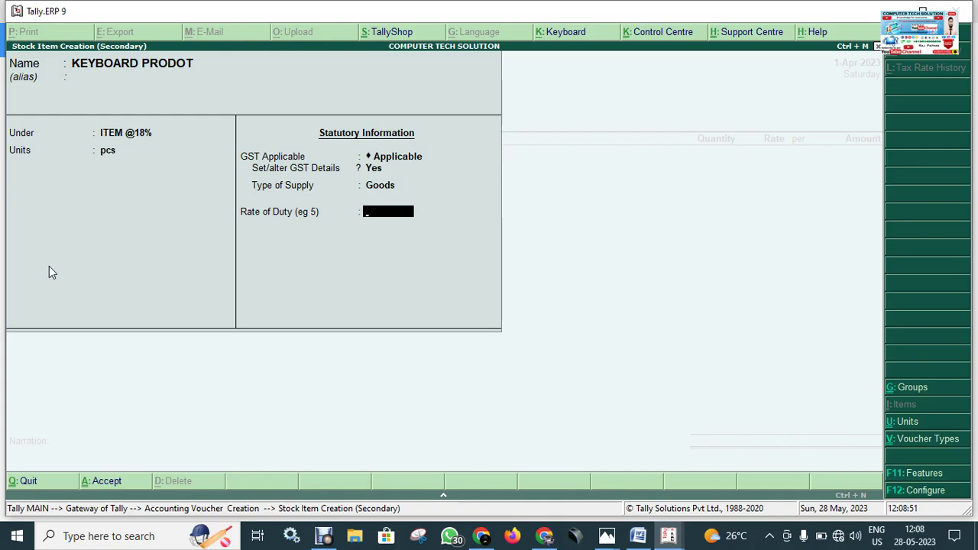
pyautogui.press('Return')
pyautogui.press('Return')
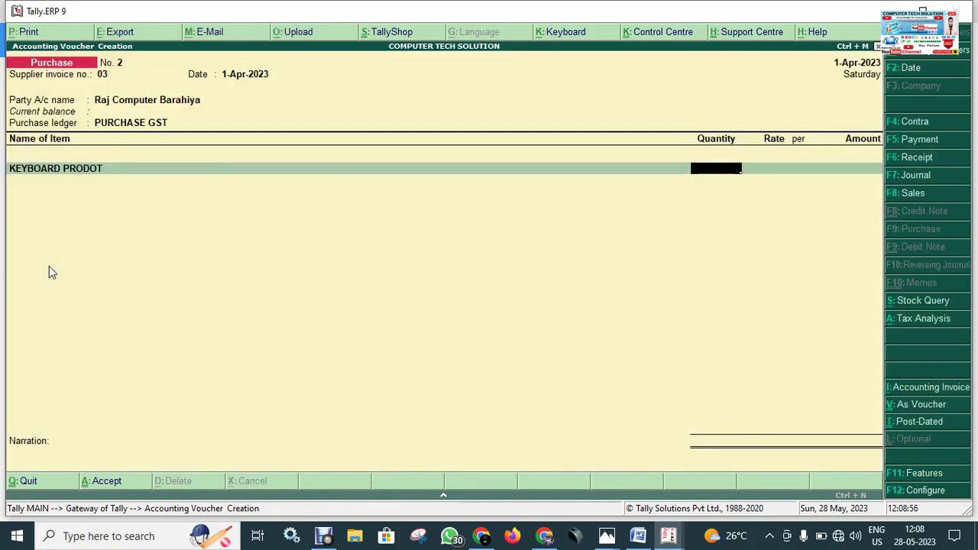
# - Enter KEYBOARD PRODOT as 10 pcs at 199.98 (1,999.80) and start a new item, LAPTOP DELL
pyautogui.write('199.90')
pyautogui.press('BackSpace')
pyautogui.press('BackSpace')
pyautogui.press('BackSpace')
pyautogui.press('BackSpace')
pyautogui.press('BackSpace')
pyautogui.press('BackSpace')
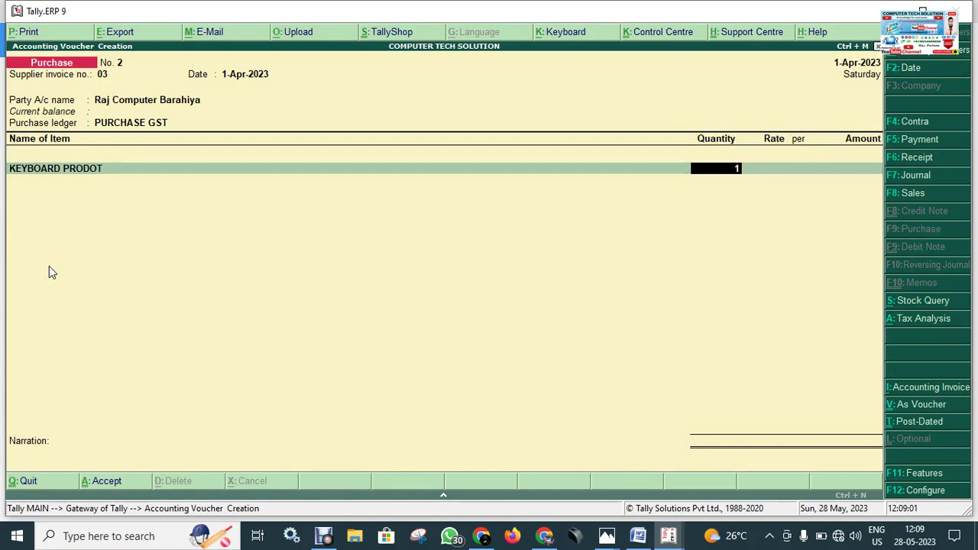
pyautogui.write('10')
pyautogui.press('Return')
pyautogui.write('199')
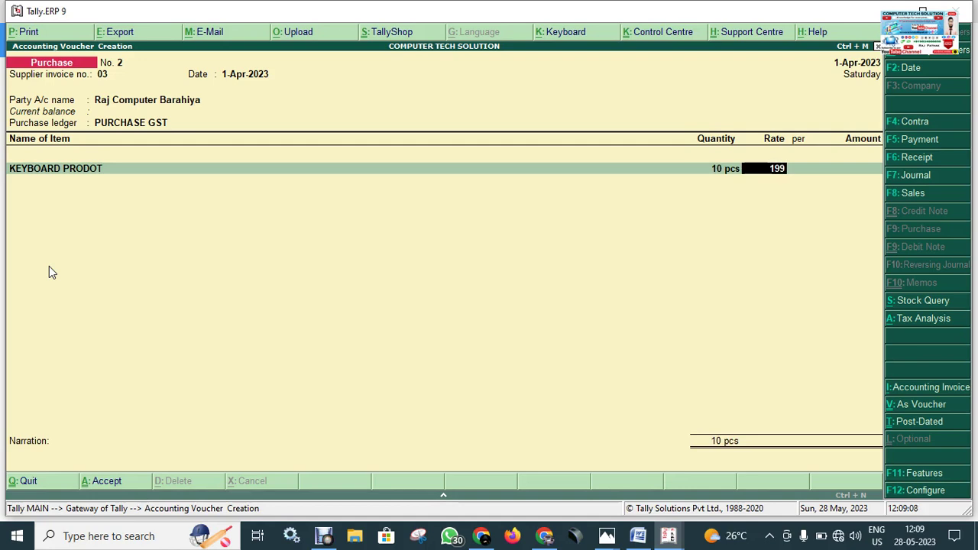
pyautogui.write('.98')
pyautogui.press('Return')
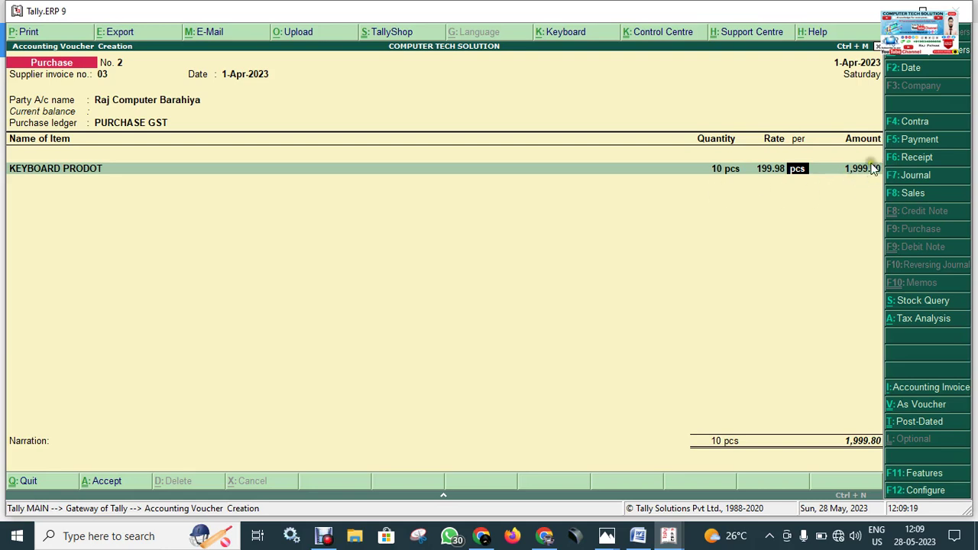
pyautogui.press('Return')
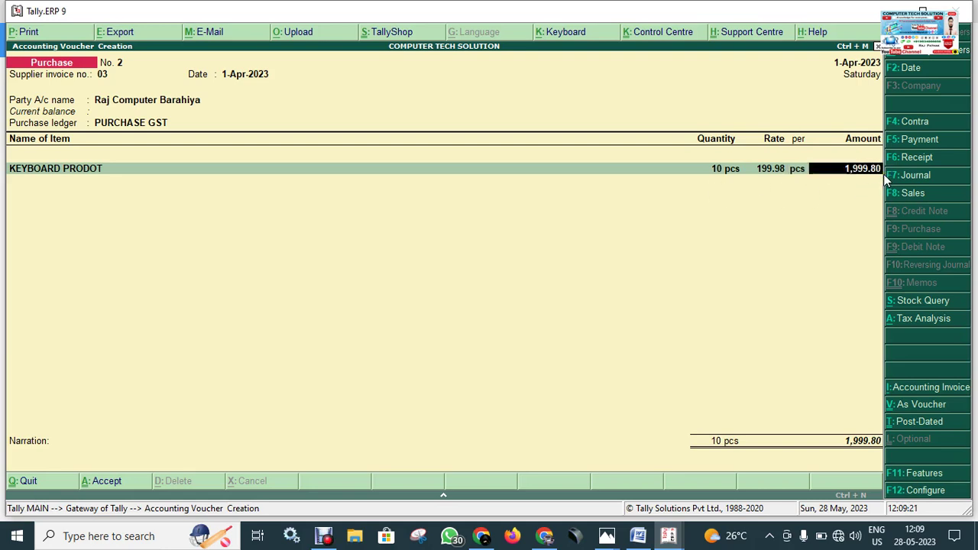
pyautogui.press('Return')
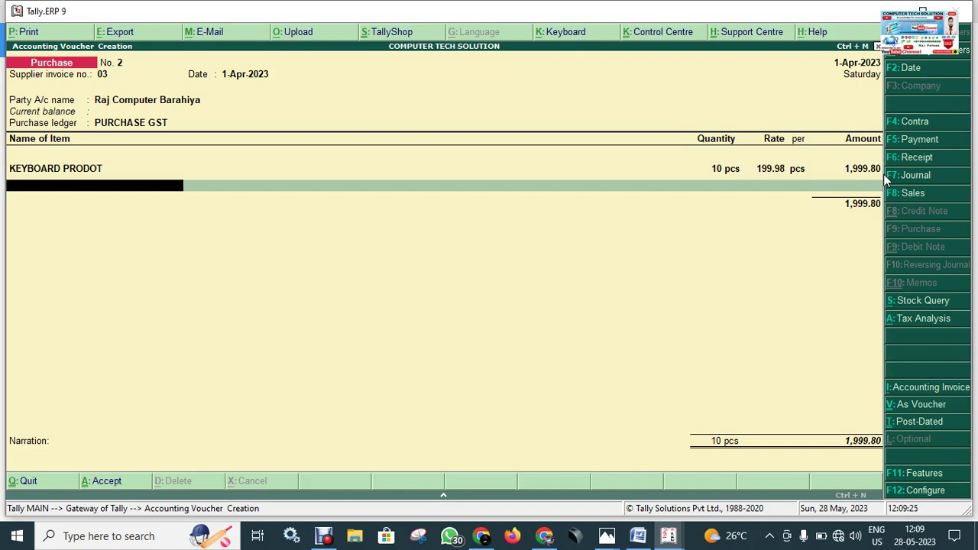
pyautogui.hotkey('alt', 'c')
pyautogui.write('LAPTOP DELL')
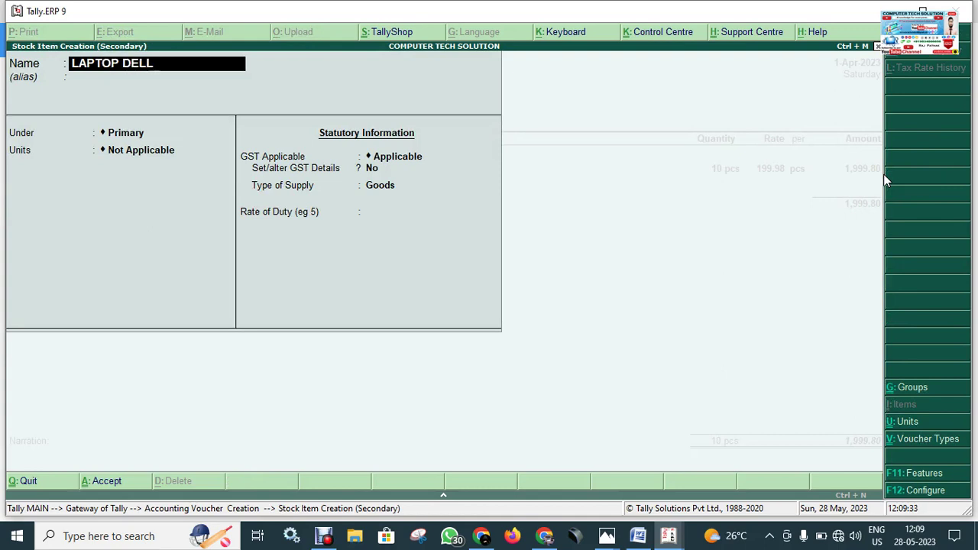
# - Confirm the LAPTOP DELL name and, from the stock group list, begin creating a new group
pyautogui.press('Return')
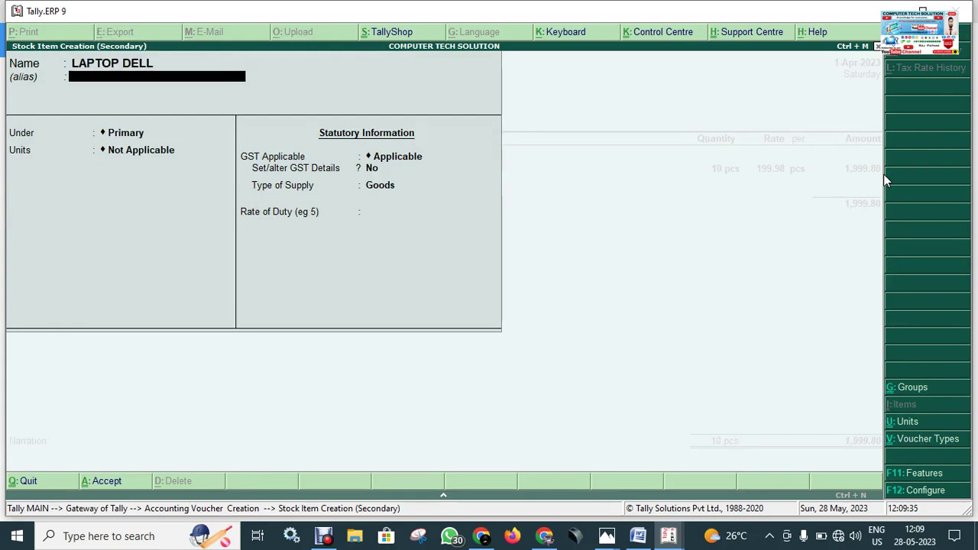
pyautogui.press('Return')
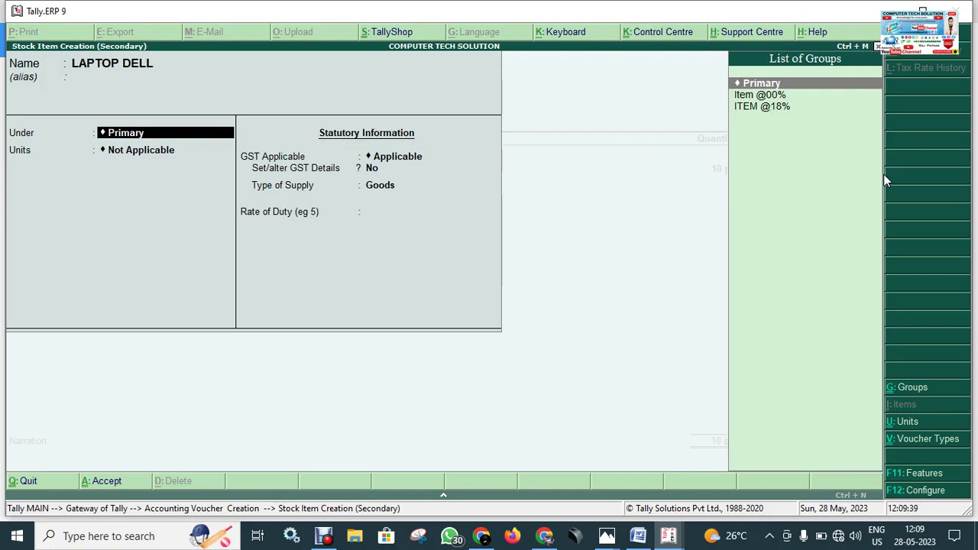
pyautogui.press('Down')
pyautogui.press('Down')
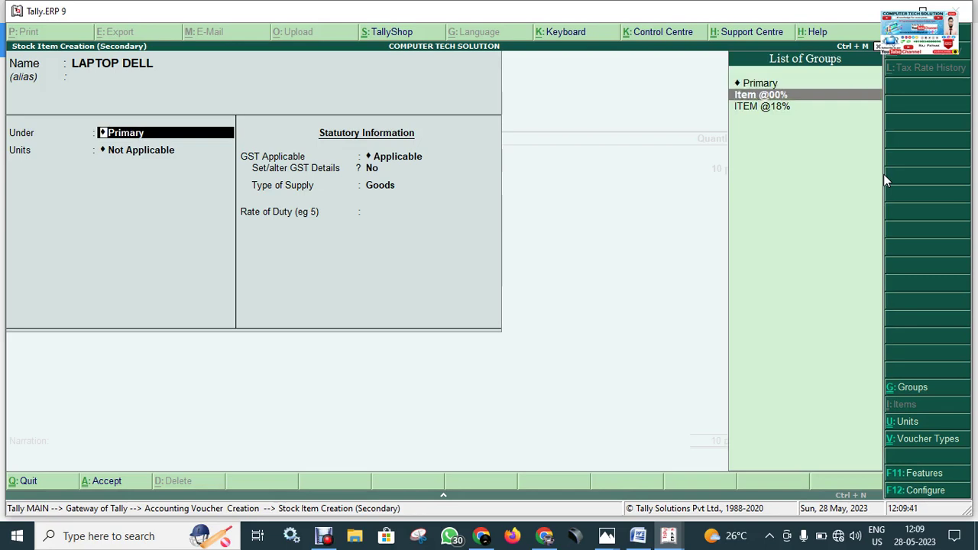
pyautogui.press('Up')
pyautogui.click(800, 121)
pyautogui.press('Down')
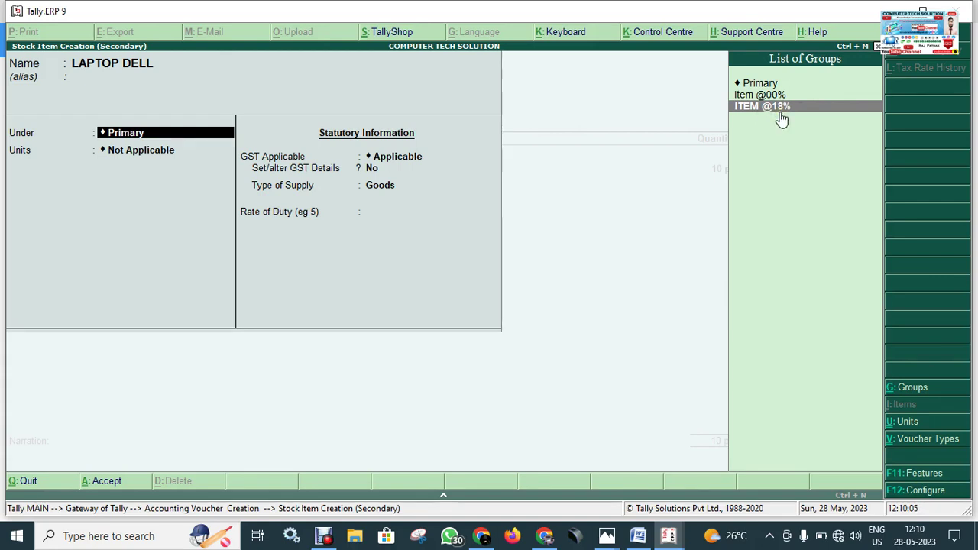
pyautogui.hotkey('alt', 'c')
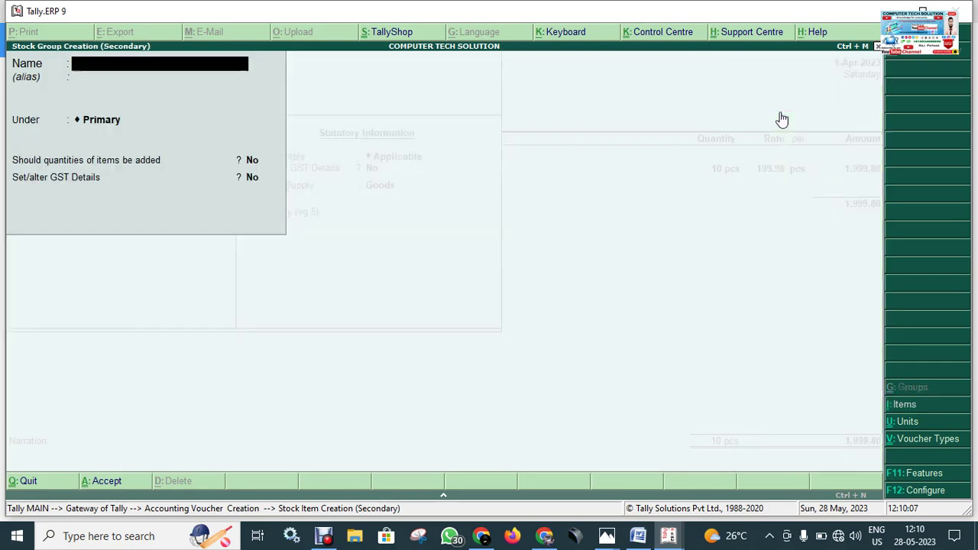
# - Create stock group ITEM@12% and assign it to LAPTOP DELL, with pcs as the unit
pyautogui.write('I')
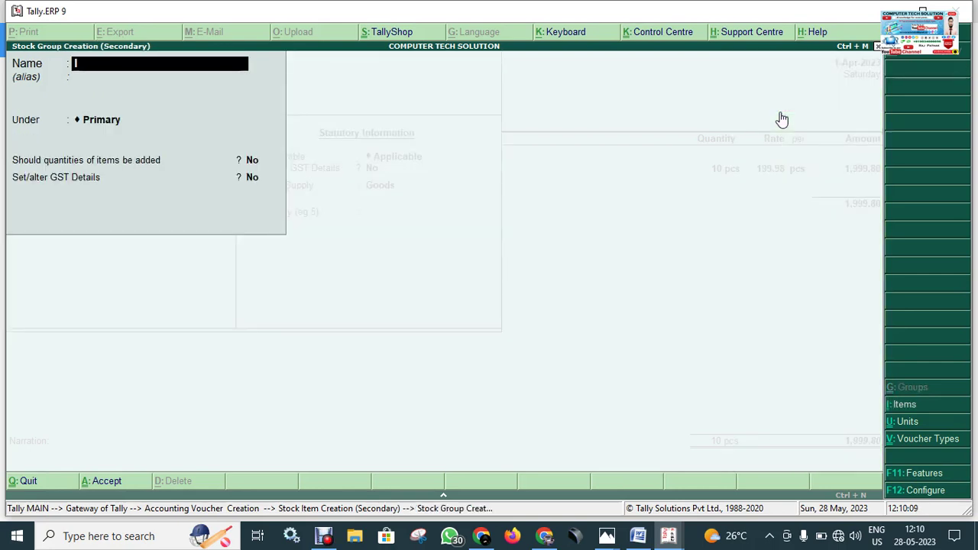
pyautogui.write('TEM@12%')
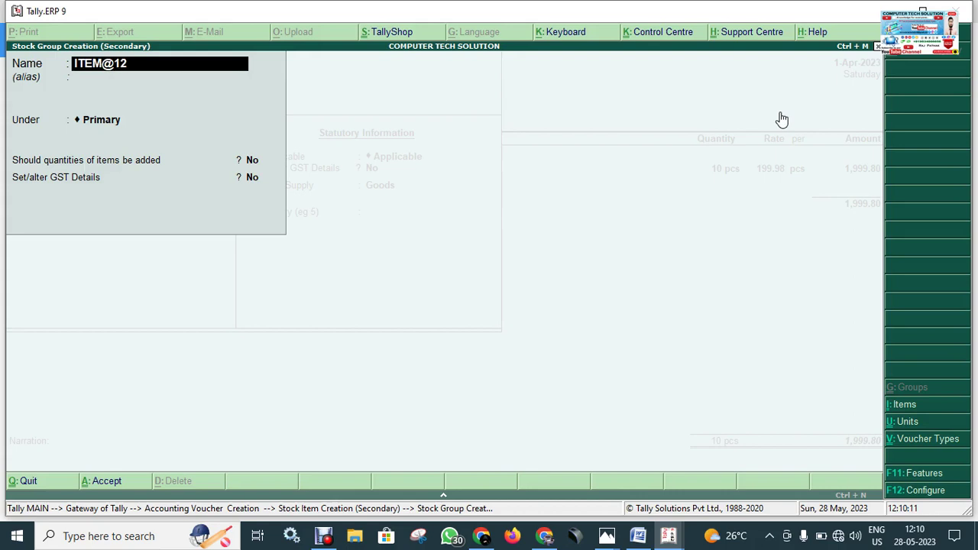
pyautogui.press('Return')
pyautogui.press('Return')
pyautogui.press('Return')
pyautogui.press('Return')
pyautogui.press('Return')
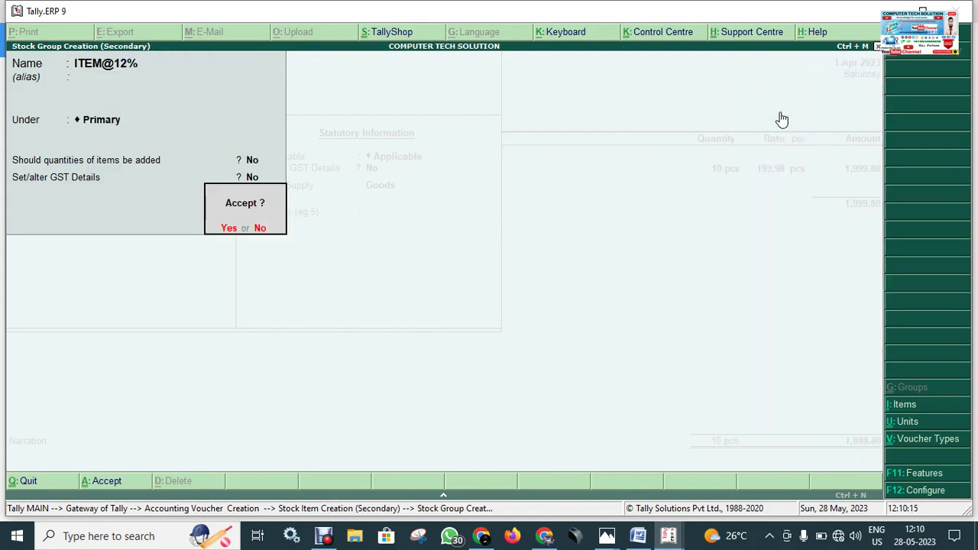
pyautogui.press('Return')
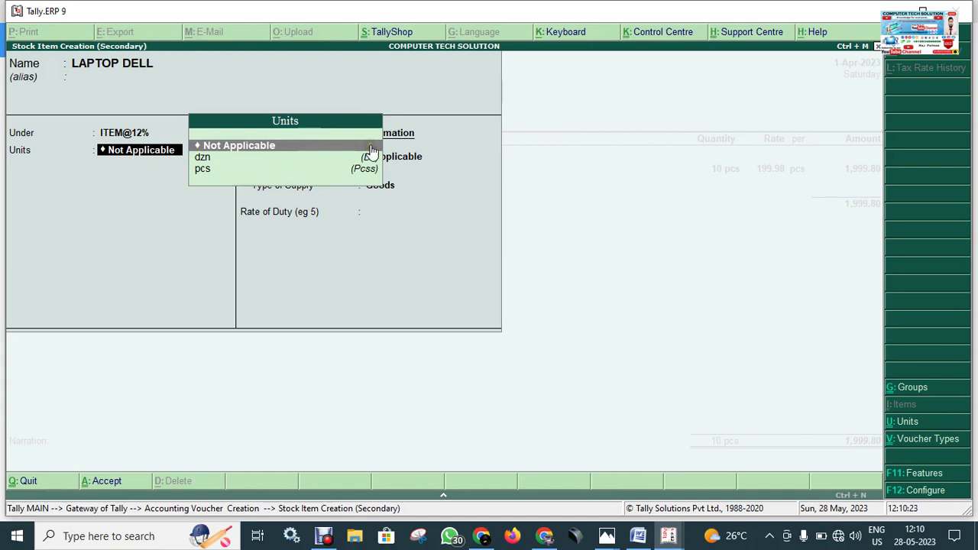
pyautogui.press('Down')
pyautogui.press('Down')
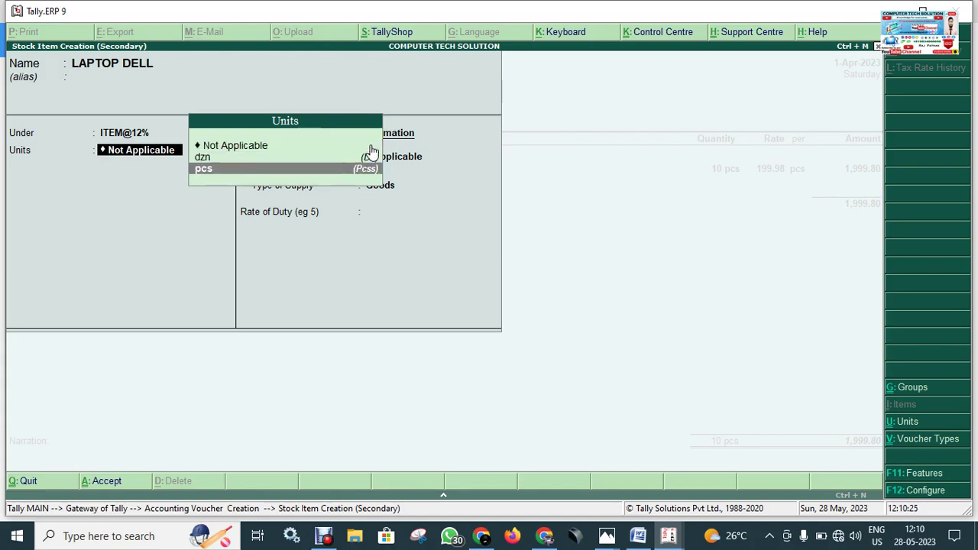
pyautogui.press('Return')
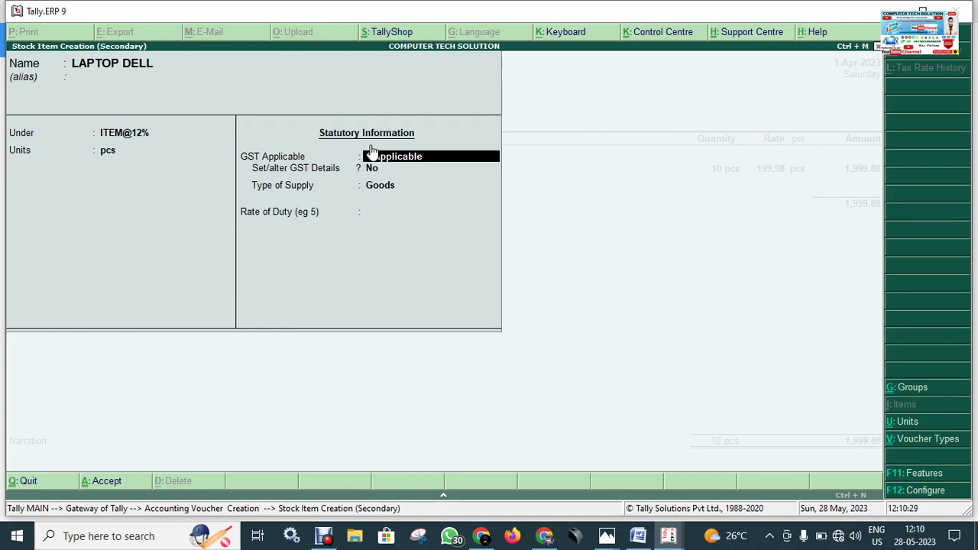
pyautogui.press('BackSpace')
pyautogui.press('BackSpace')
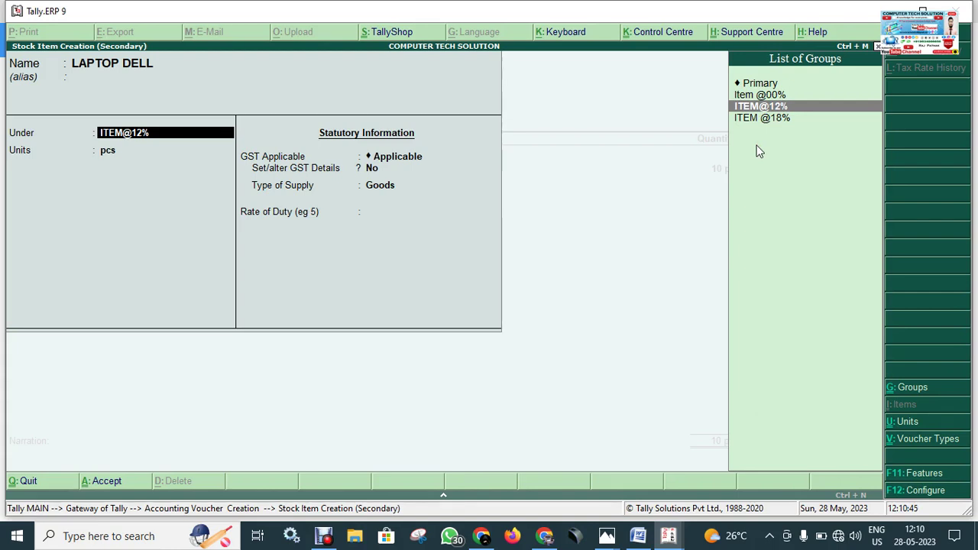
pyautogui.press('Return')
pyautogui.press('Return')
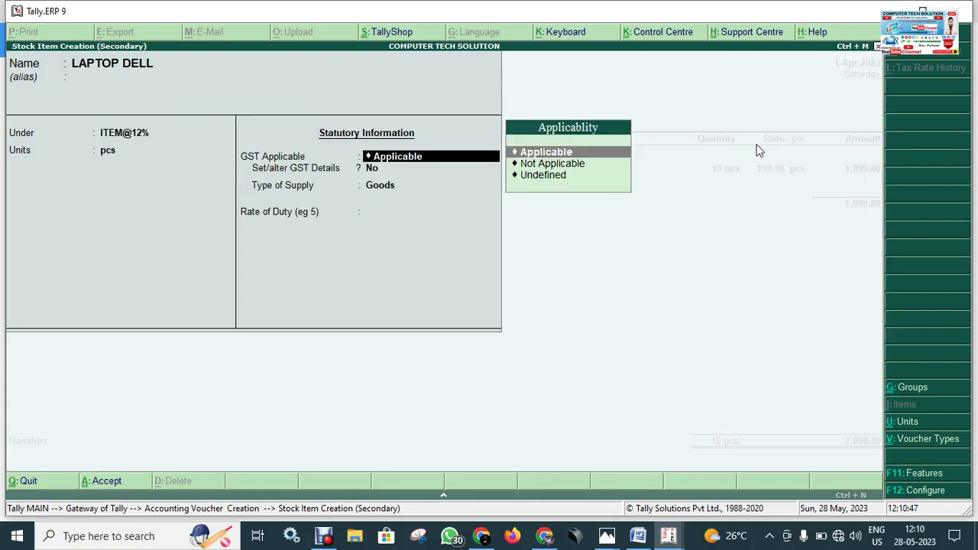
# - Enable GST for LAPTOP DELL: HSN 8520, On Value, Taxable, 12% integrated tax (6% central/state)
pyautogui.press('Return')
pyautogui.press('y')
pyautogui.press('Return')
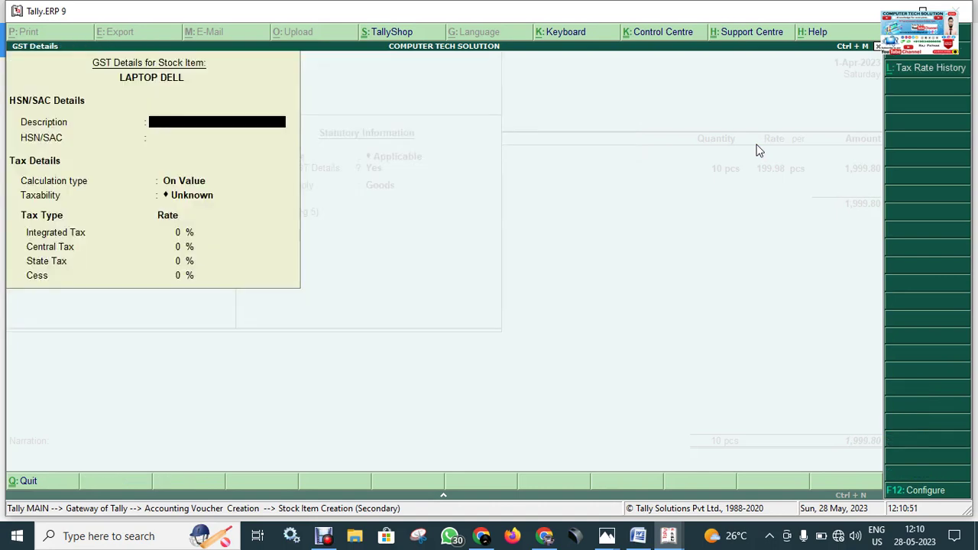
pyautogui.press('Return')
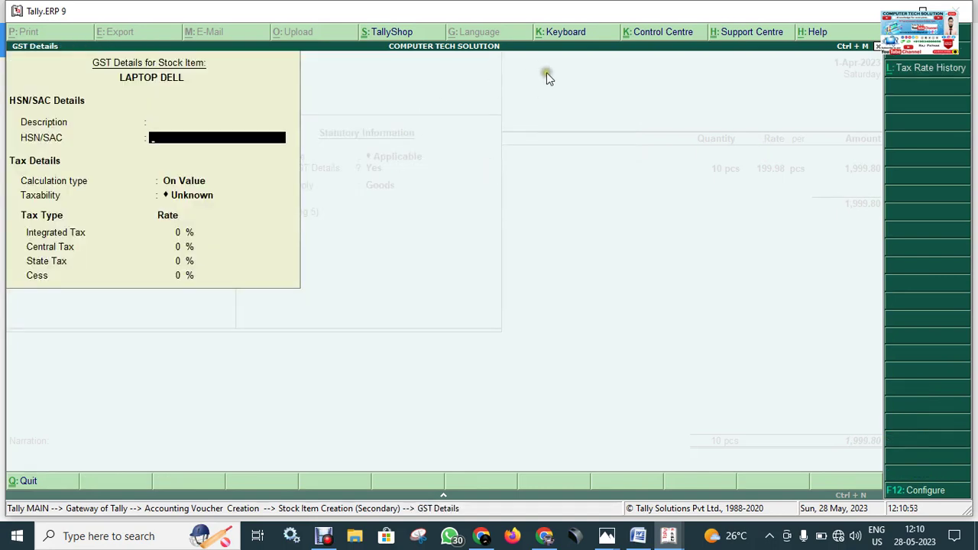
pyautogui.write('8520')
pyautogui.press('Return')
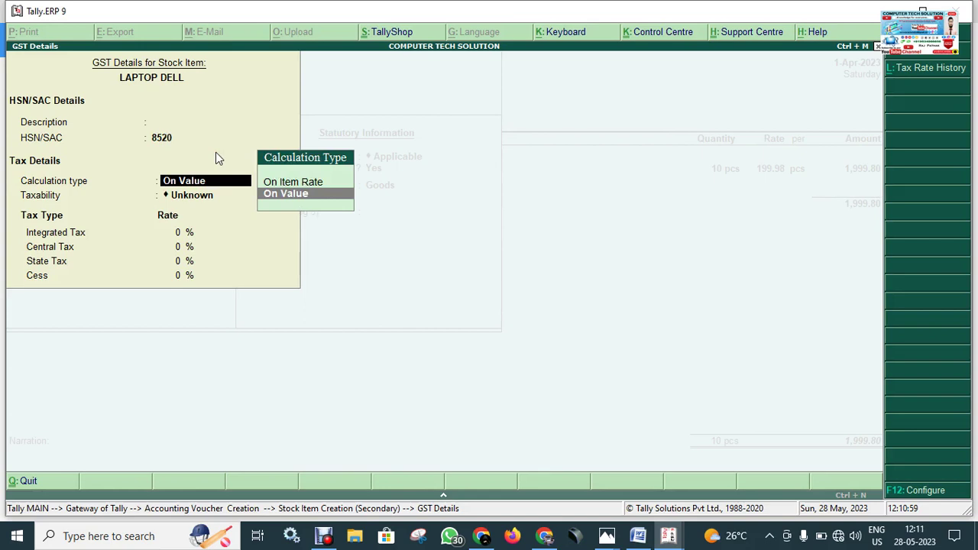
pyautogui.press('Return')
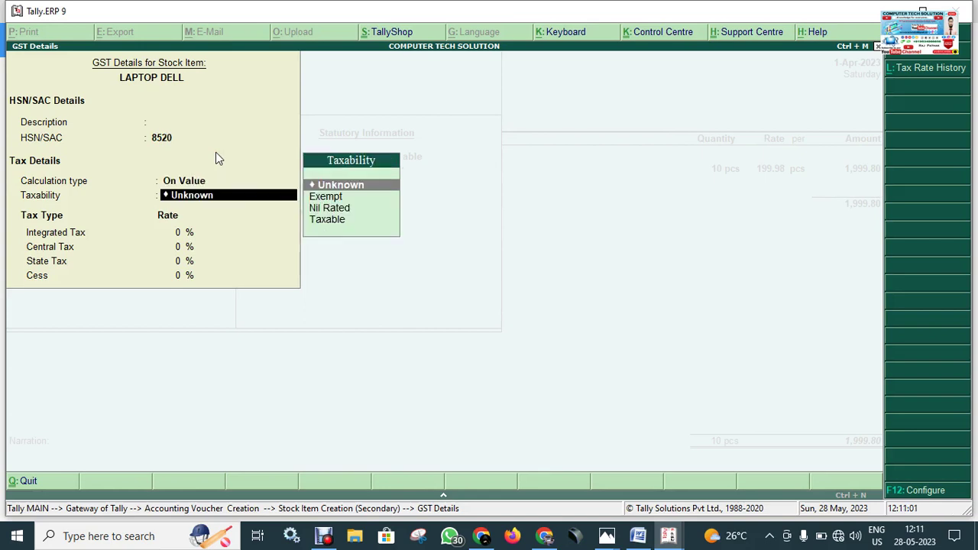
pyautogui.write('T')
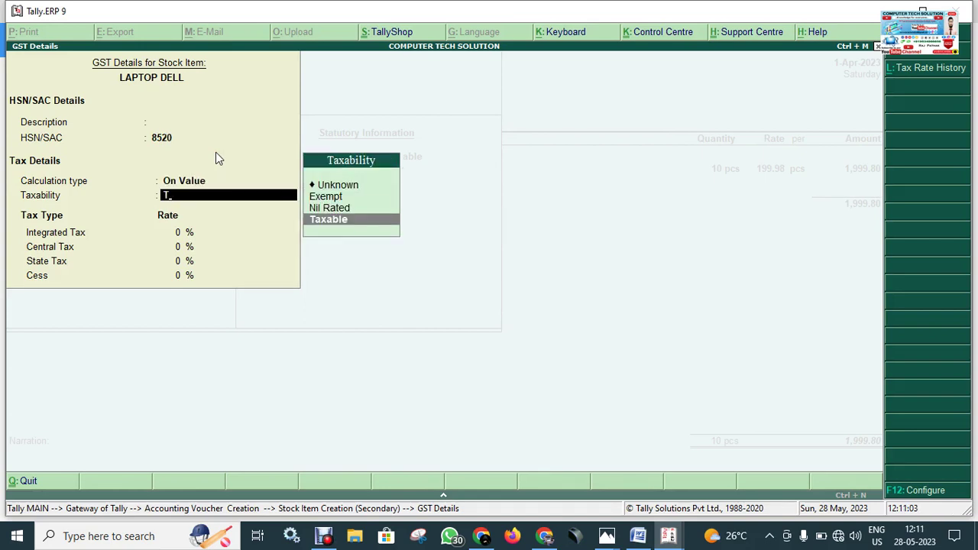
pyautogui.press('Return')
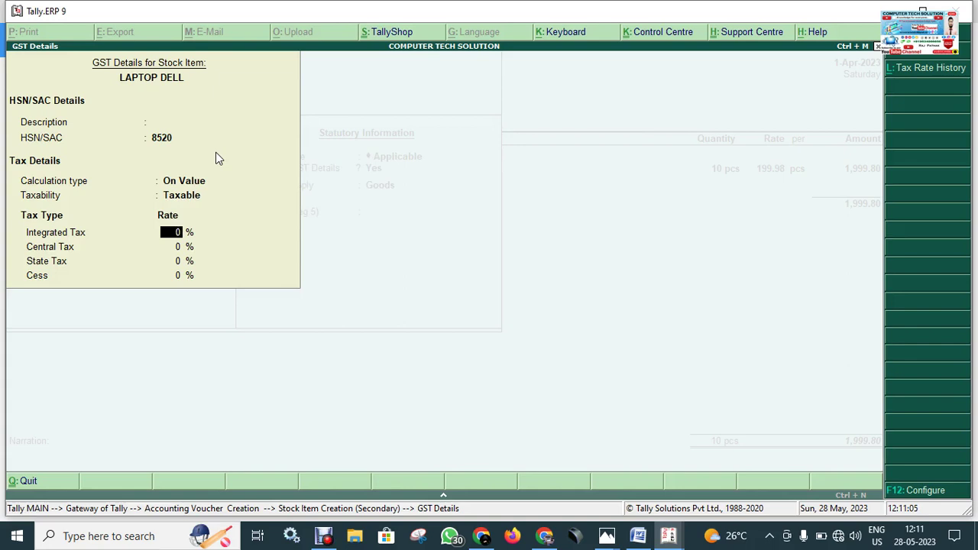
pyautogui.write('12')
pyautogui.press('Return')
pyautogui.press('Return')
pyautogui.press('Return')
pyautogui.press('Return')
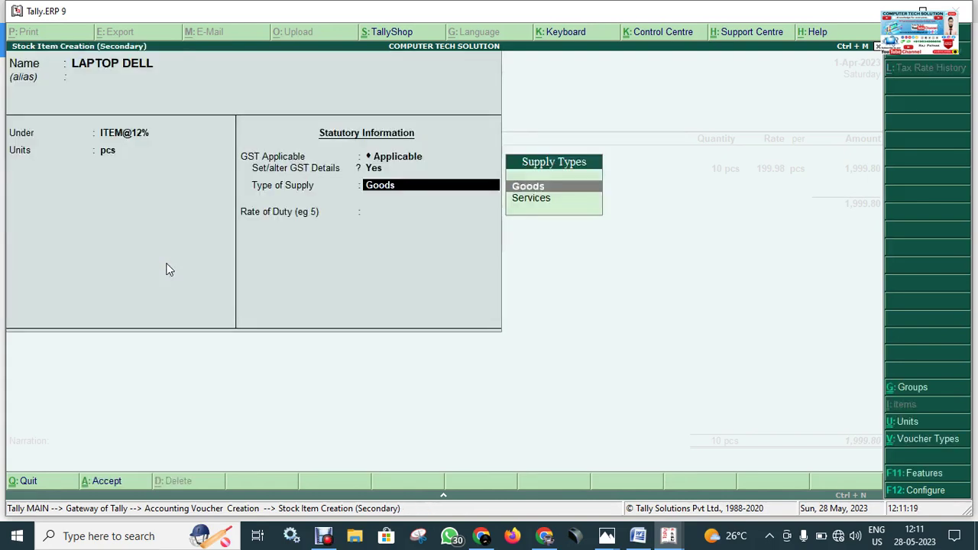
# - Save LAPTOP DELL as goods and enter 5 pcs at 24,590.00, totalling 1,24,949.80
pyautogui.press('Return')
pyautogui.press('Return')
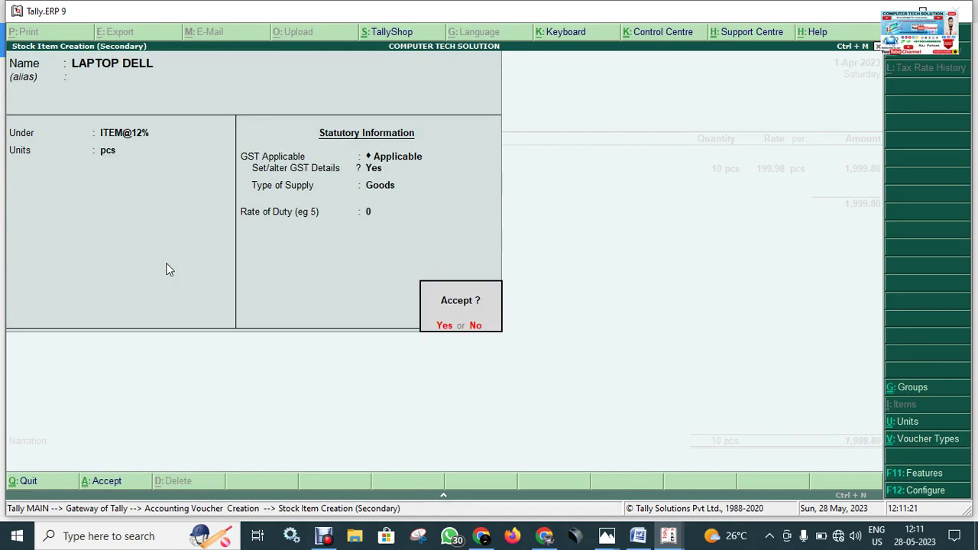
pyautogui.press('Return')
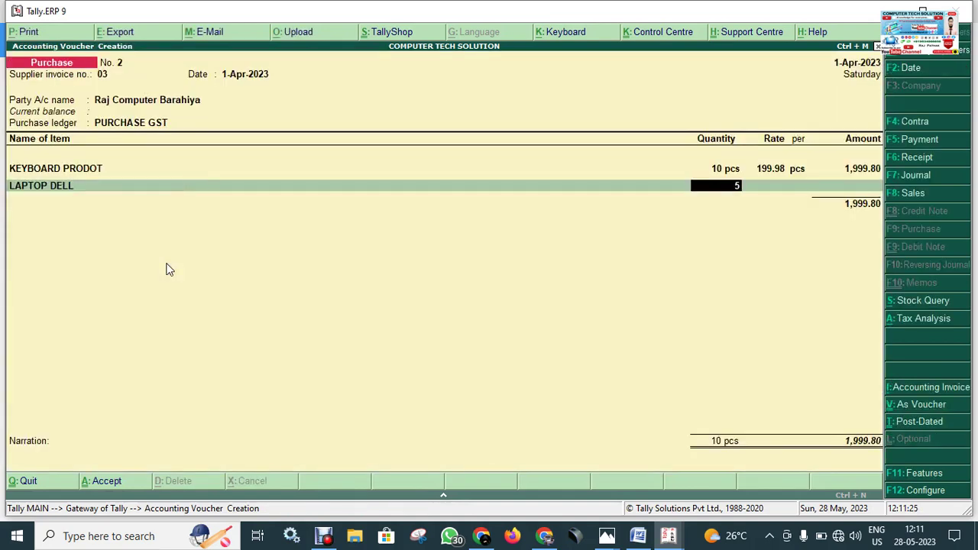
pyautogui.write('5')
pyautogui.press('Return')
pyautogui.write('24590')
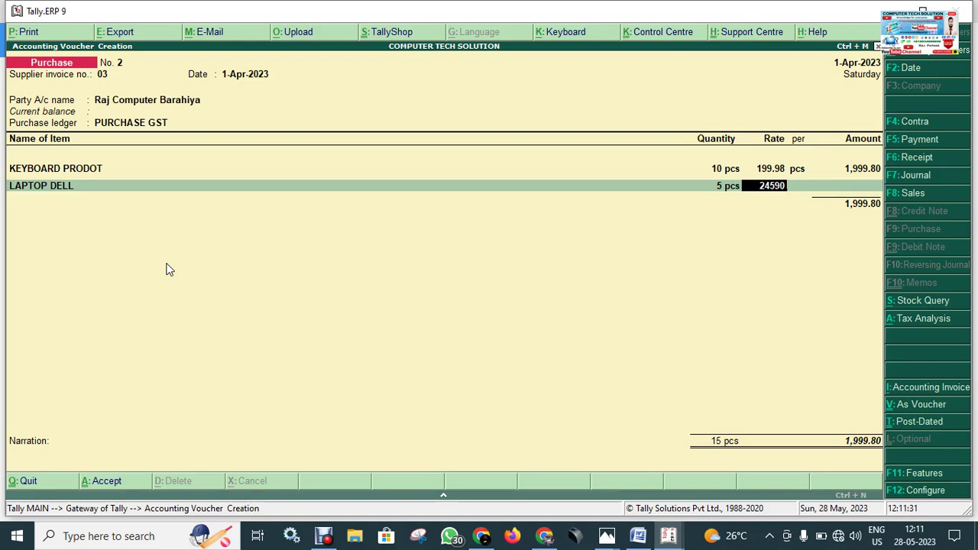
pyautogui.press('Return')
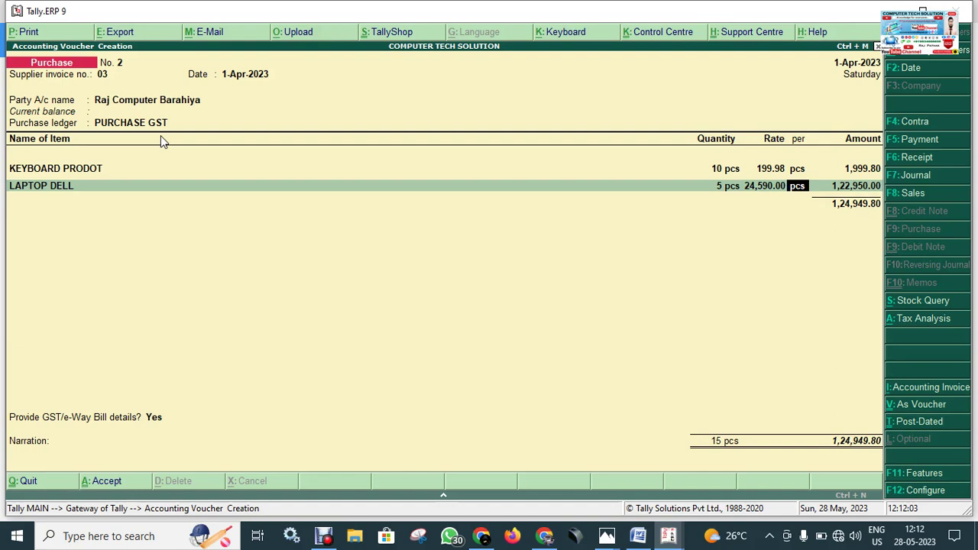
pyautogui.click(88, 169)
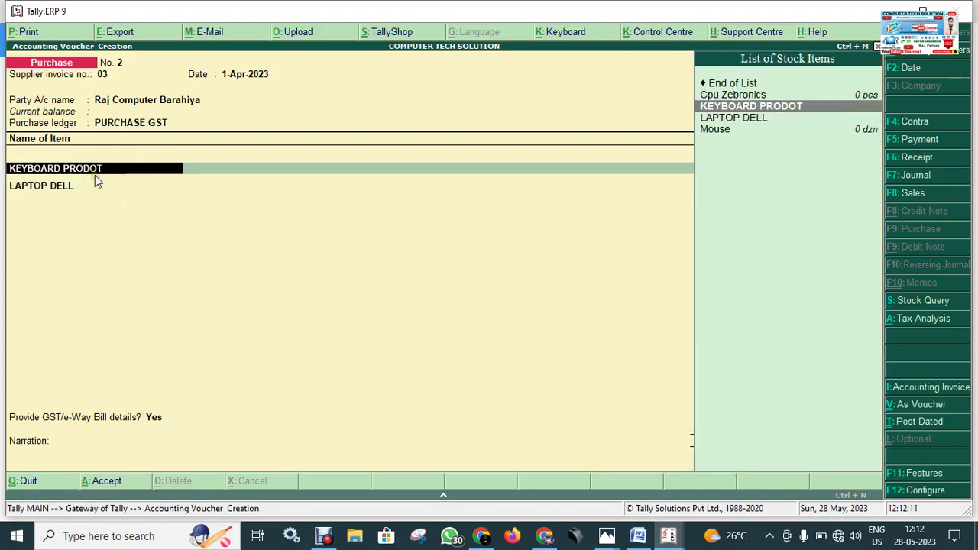
pyautogui.press('Return')
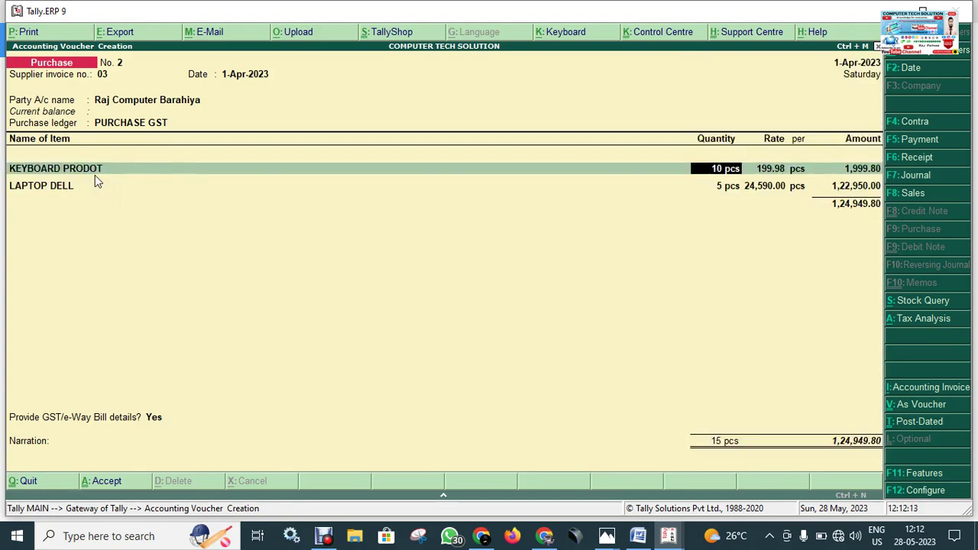
pyautogui.press('Return')
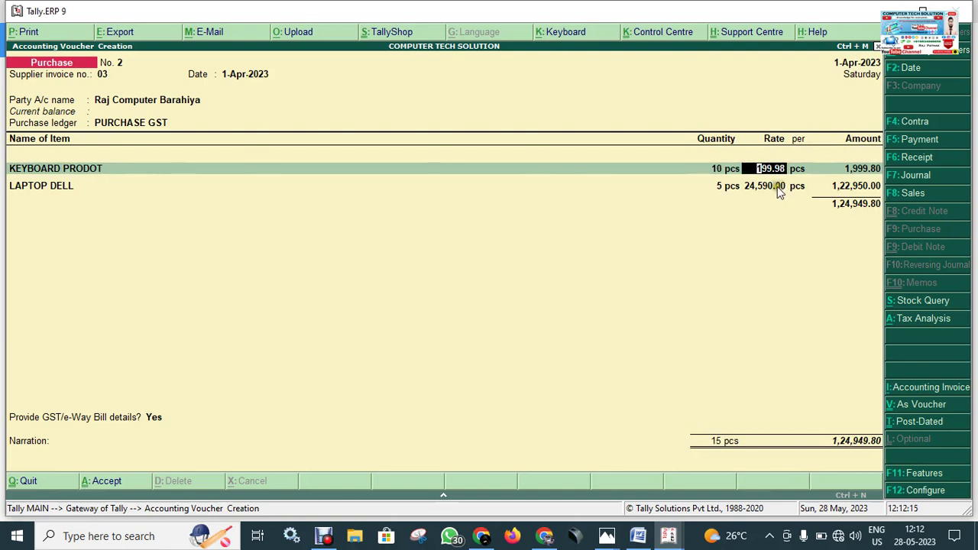
pyautogui.press('Return')
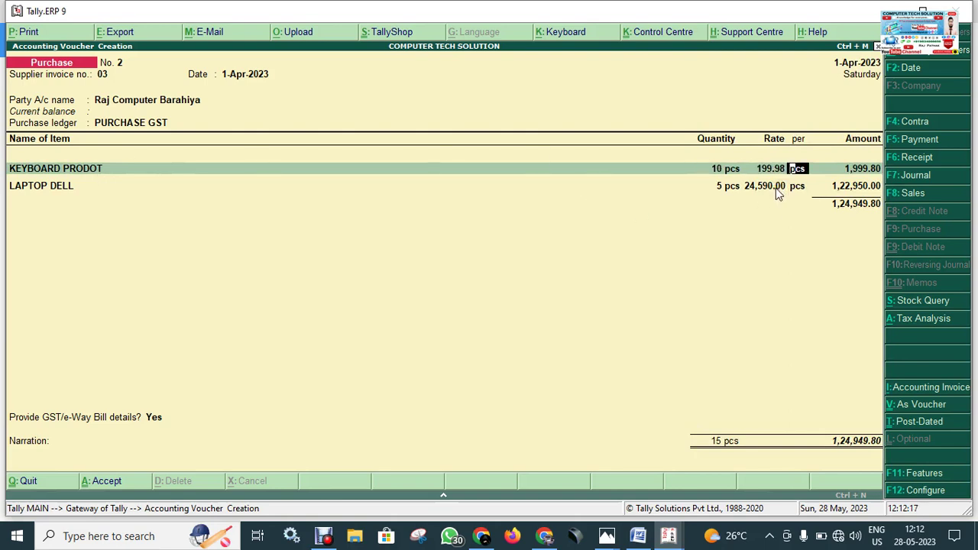
pyautogui.press('Return')
pyautogui.press('Return')
pyautogui.press('Return')
pyautogui.press('Return')
pyautogui.press('Return')
pyautogui.press('Return')
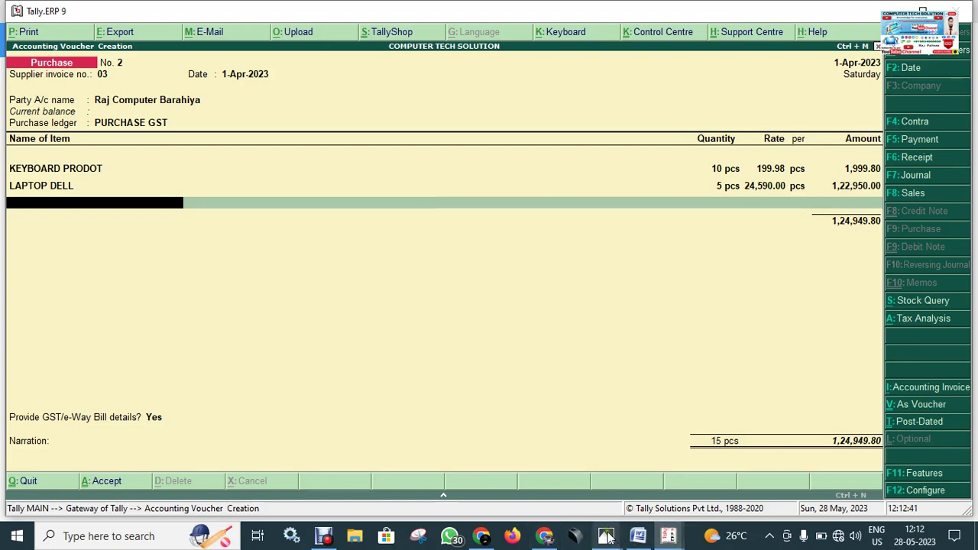
pyautogui.moveTo(608, 536)
pyautogui.click(451, 480)
pyautogui.scroll(-5, 420, 80)
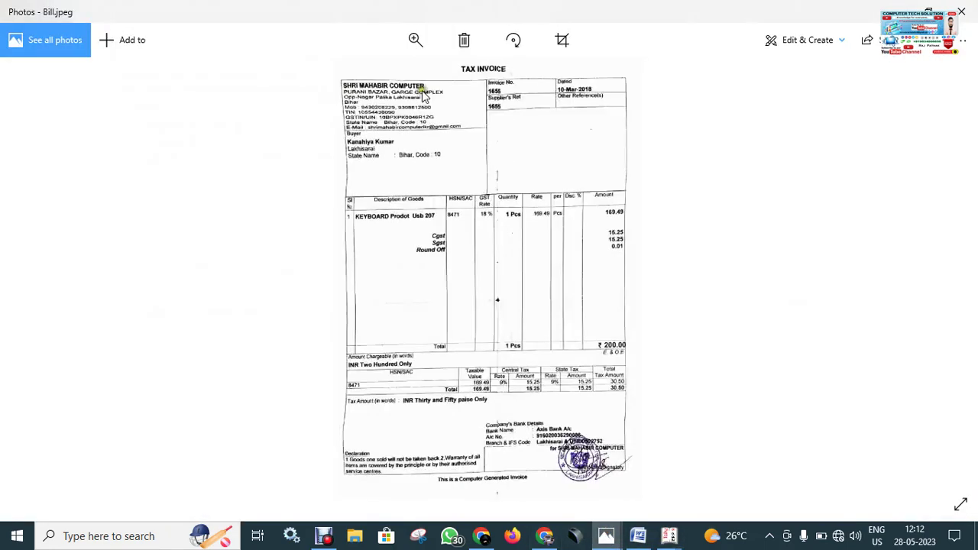
pyautogui.click(410, 42)
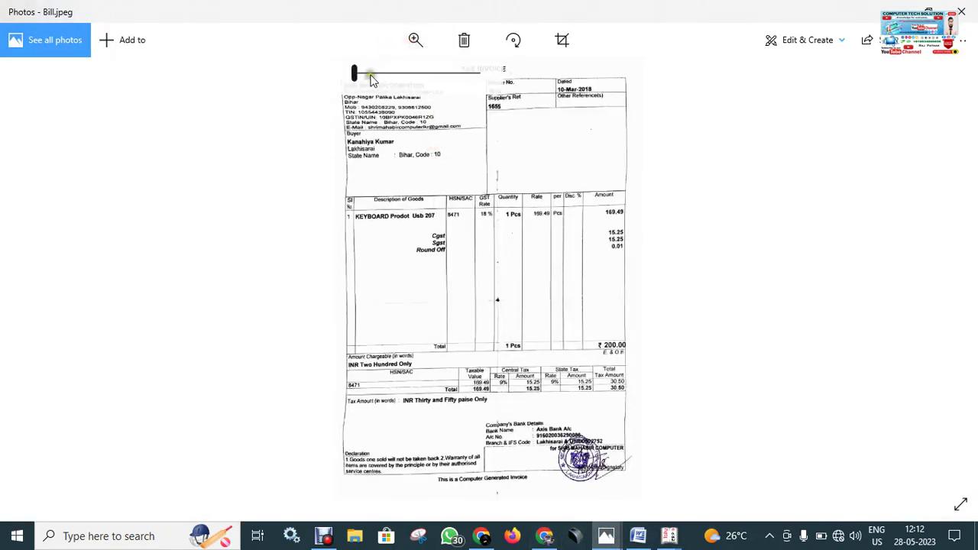
pyautogui.moveTo(360, 72); pyautogui.dragTo(372, 72)
pyautogui.moveTo(476, 166); pyautogui.dragTo(493, 262)
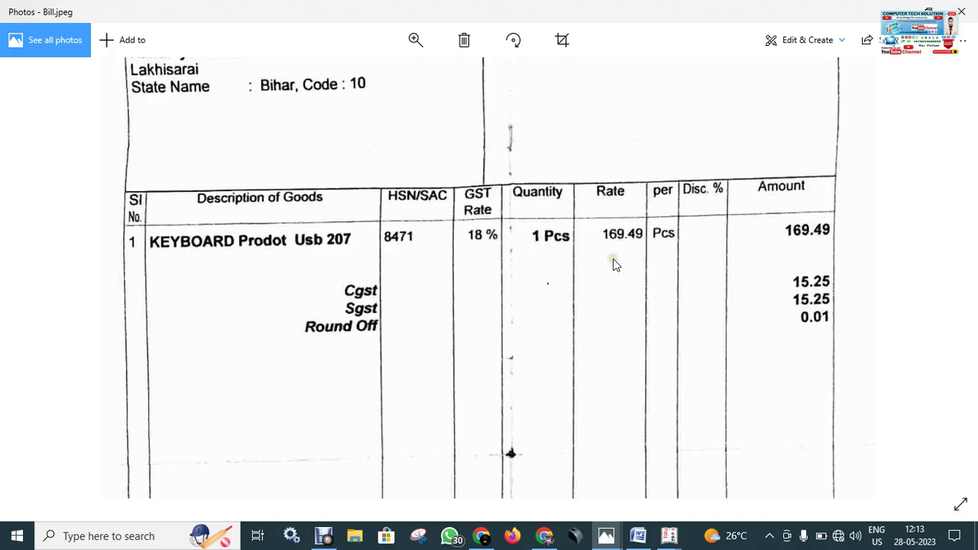
pyautogui.moveTo(620, 265); pyautogui.dragTo(589, 244)
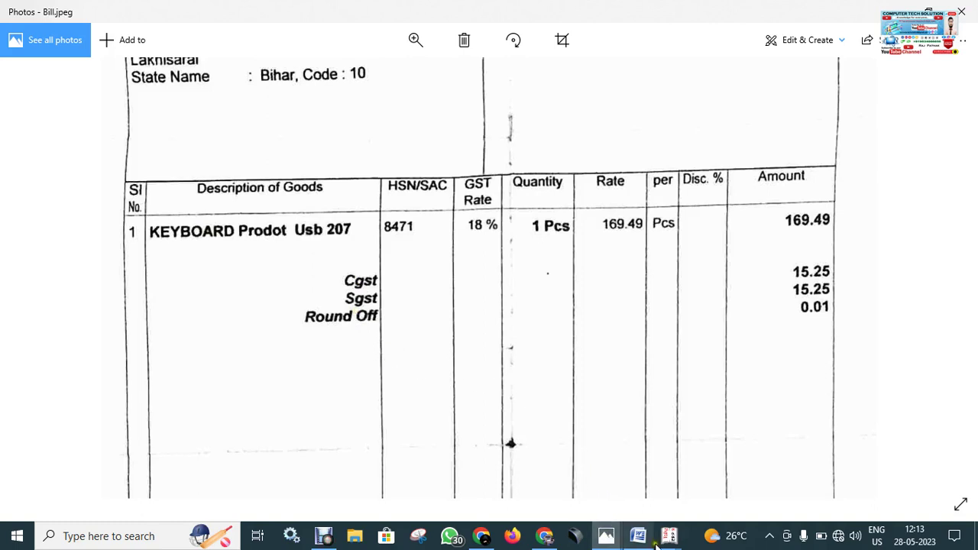
pyautogui.moveTo(669, 536)
pyautogui.click(691, 481)
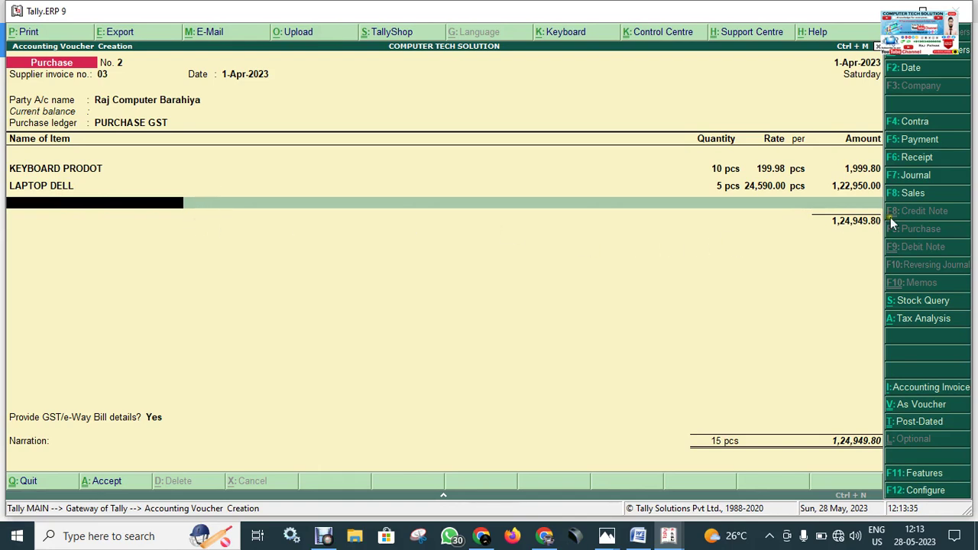
pyautogui.press('Return')
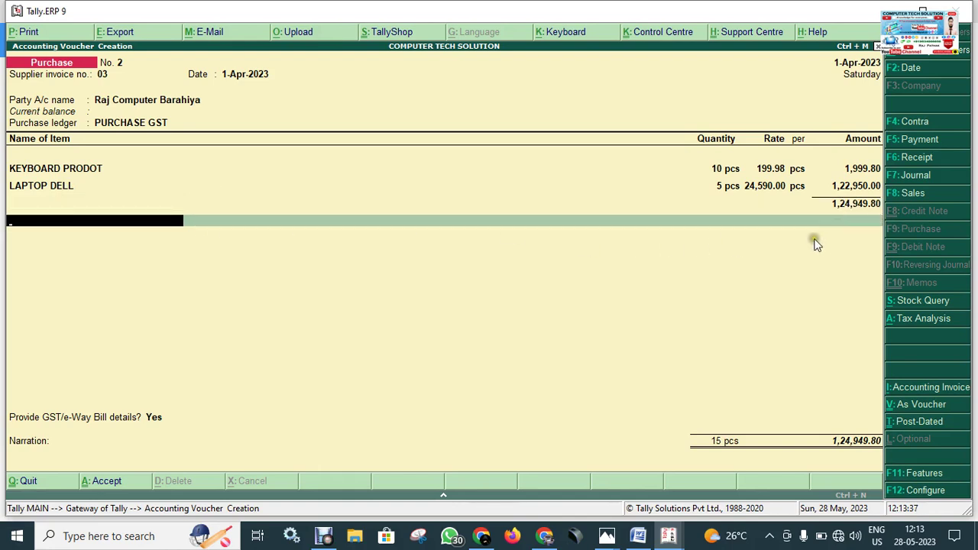
pyautogui.press('BackSpace')
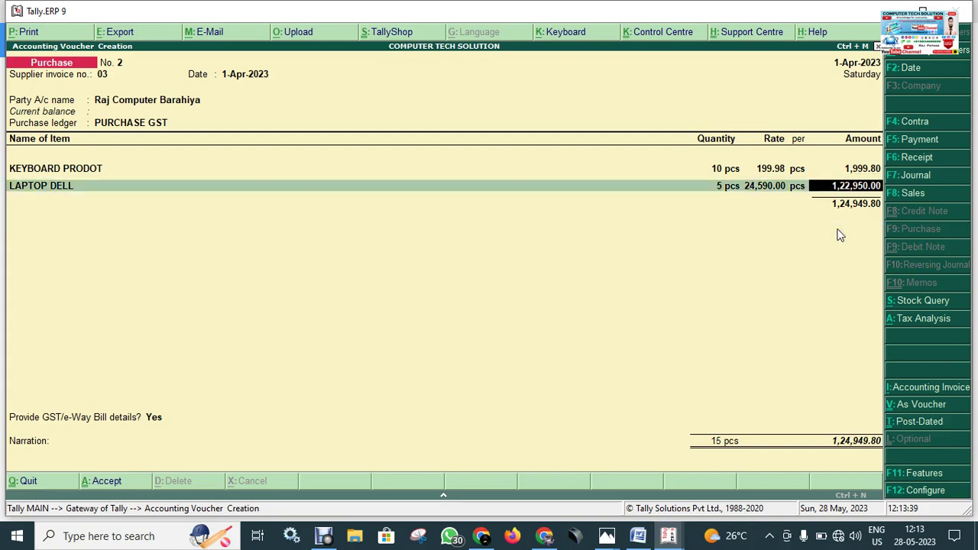
pyautogui.press('Return')
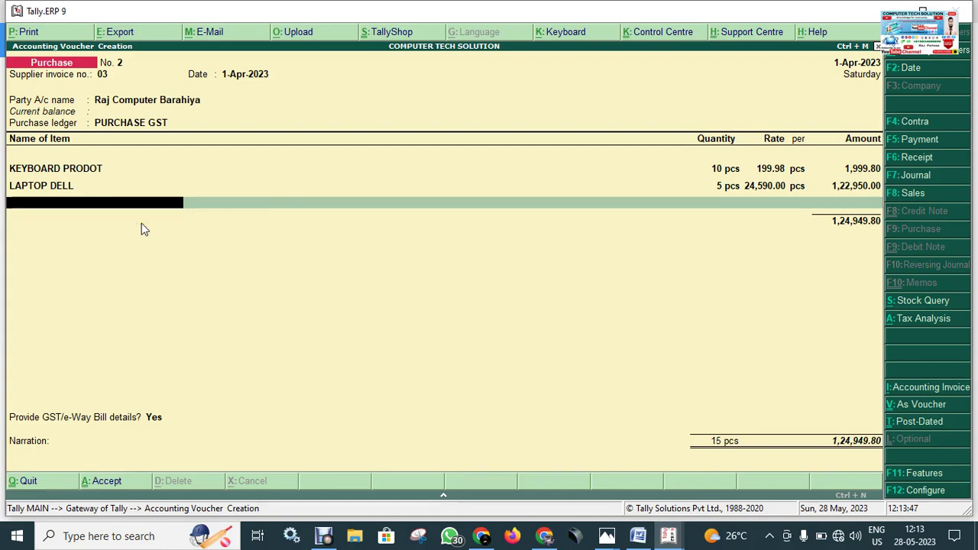
pyautogui.press('Return')
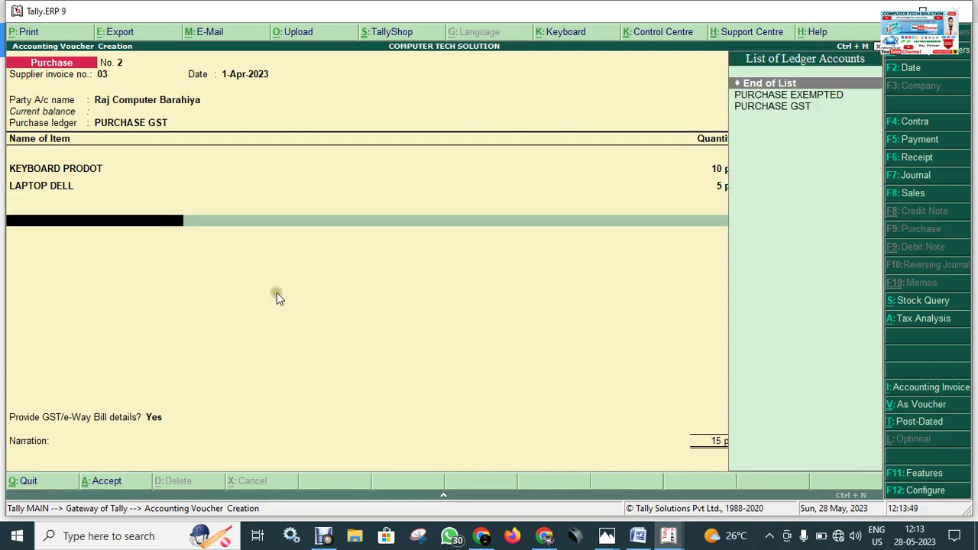
pyautogui.press('Return')
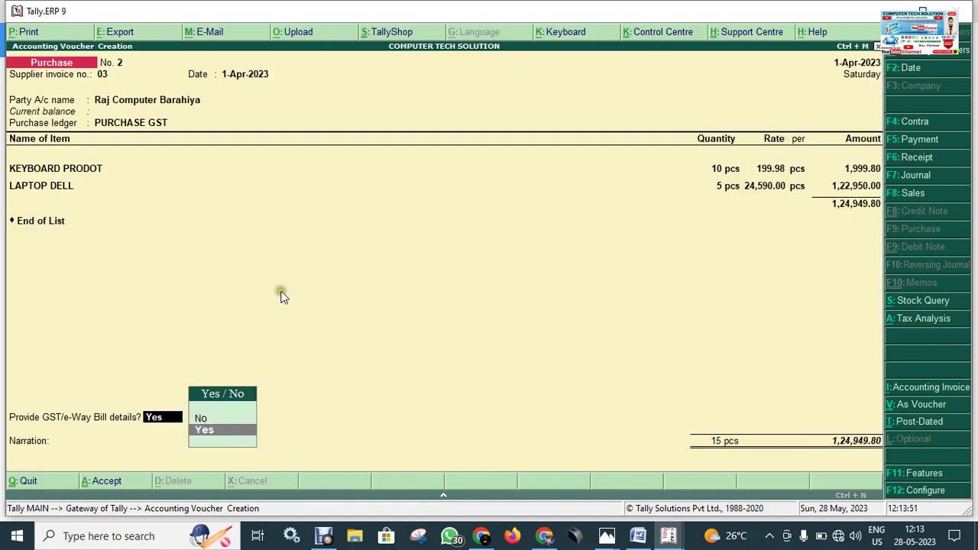
pyautogui.press('BackSpace')
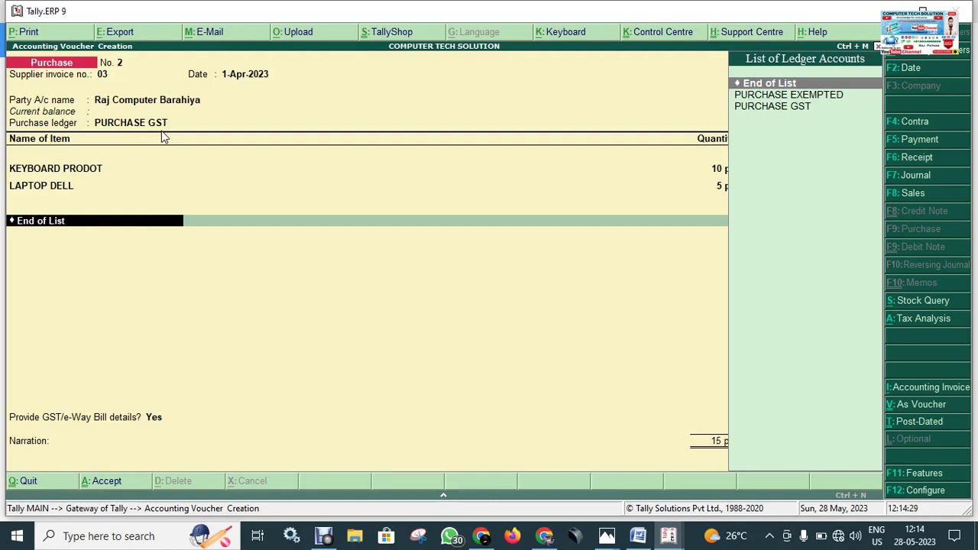
pyautogui.press('Escape')
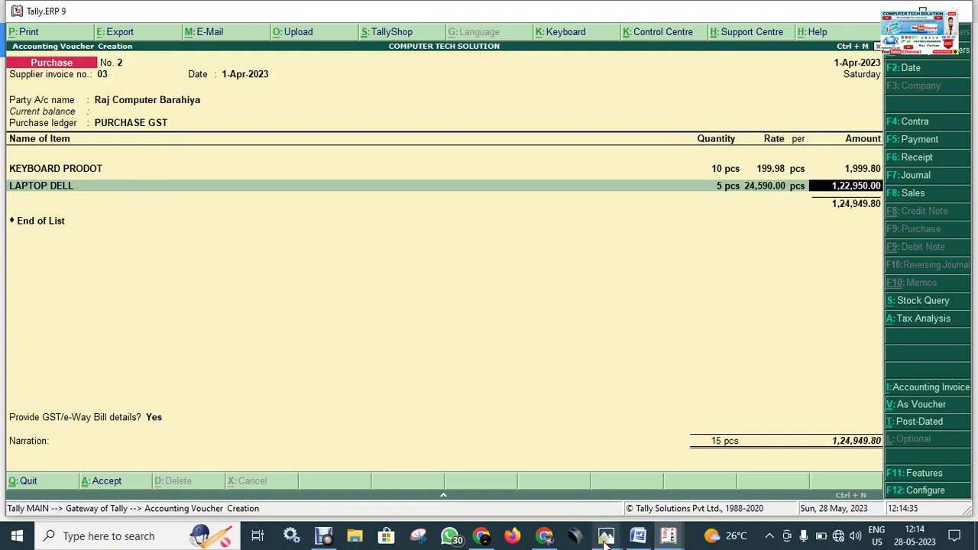
pyautogui.moveTo(606, 536)
pyautogui.click(757, 472)
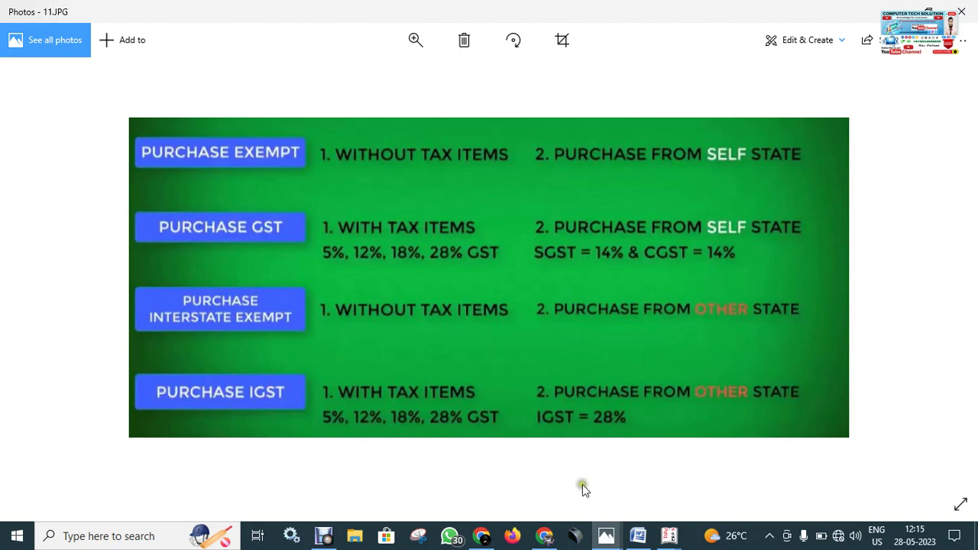
pyautogui.click(669, 535)
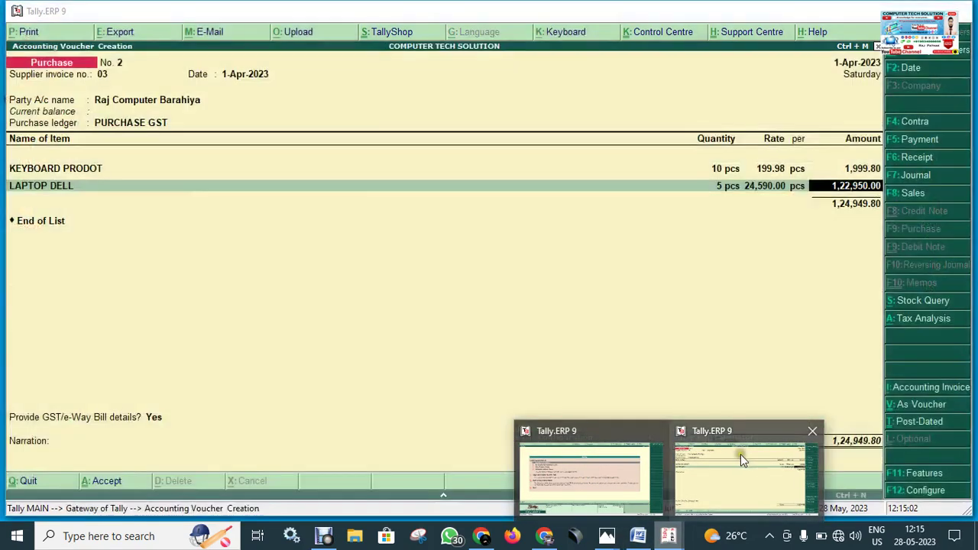
pyautogui.click(740, 457)
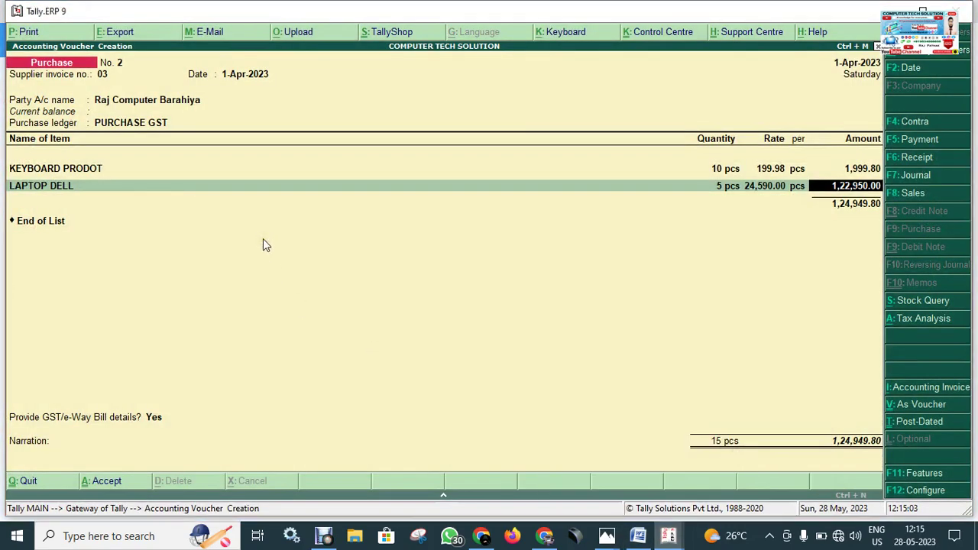